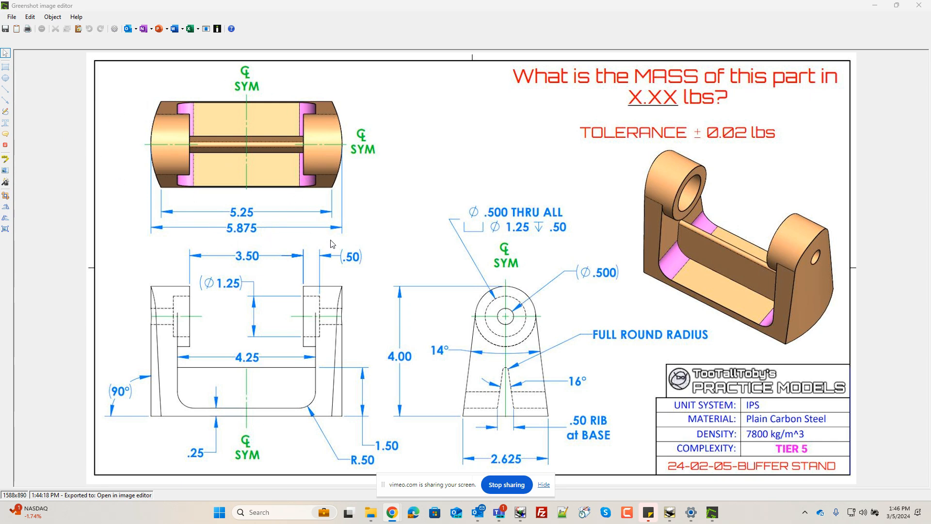
Step: Move the reference drawing's window aside to reveal IRONCAD and add an Extrude block to the empty scene
double_click(489, 6)
left_click_drag(511, 193, 930, 170)
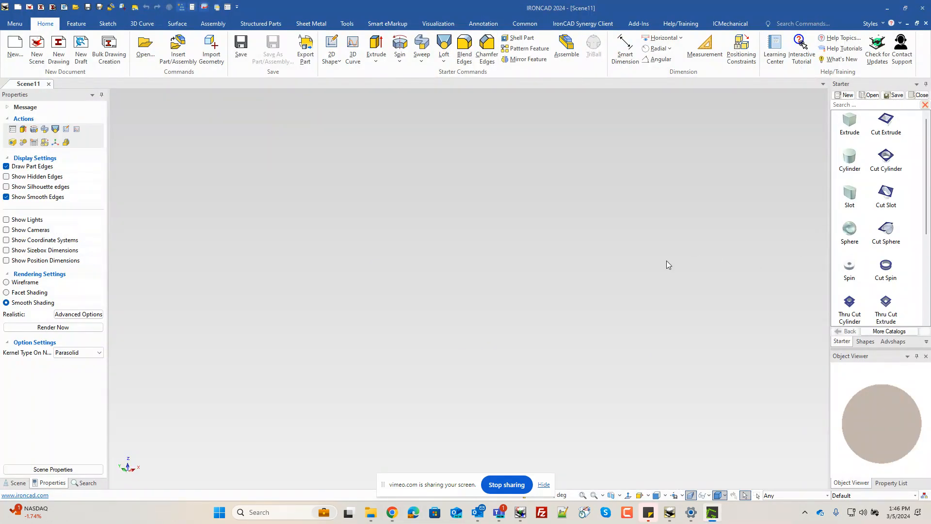
left_click_drag(852, 129, 466, 302)
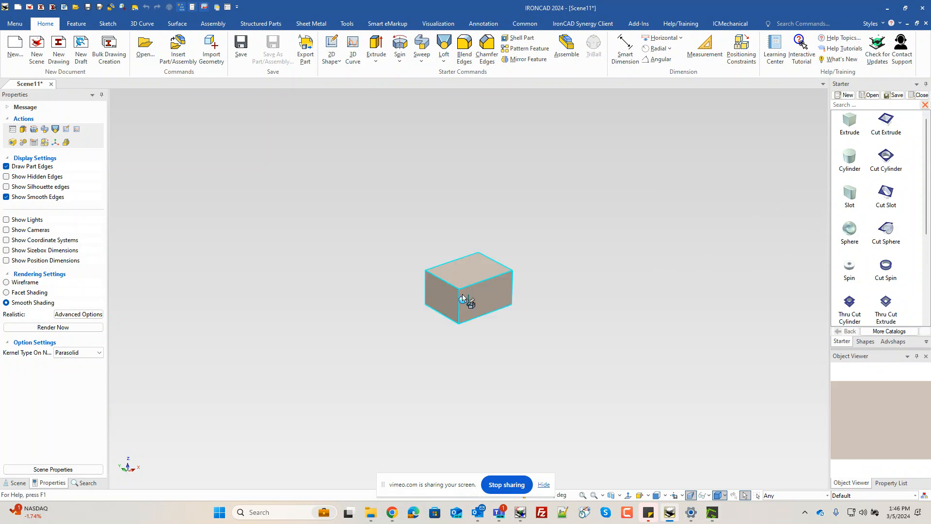
left_click(491, 307)
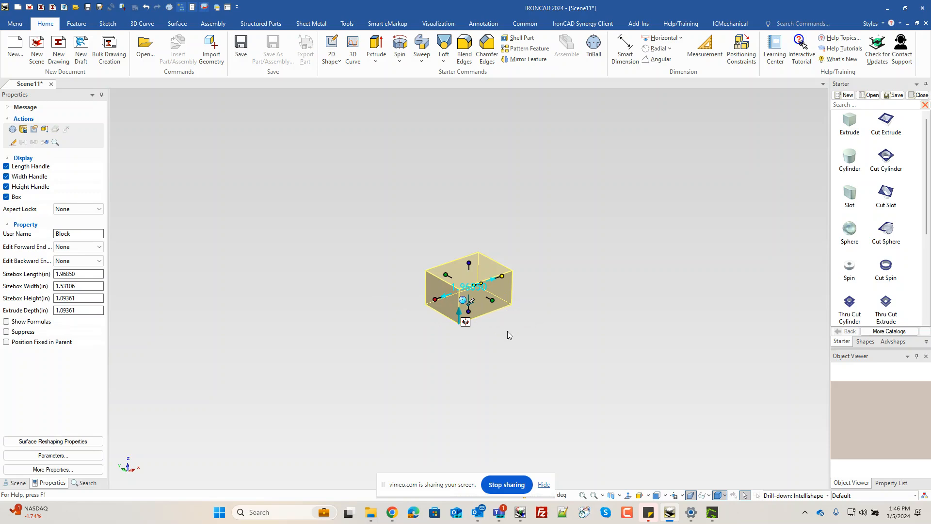
Step: Rotate the block with the TriBall so its length stands vertical and its extrusion direction runs horizontally
left_click(553, 351)
left_click(453, 268)
key("F10")
left_click_drag(509, 327, 461, 325)
key("F10")
Step: Size the block to an extrusion depth of 5.875 in, a width of 2.625 in and a height of 4 in
left_click(506, 306)
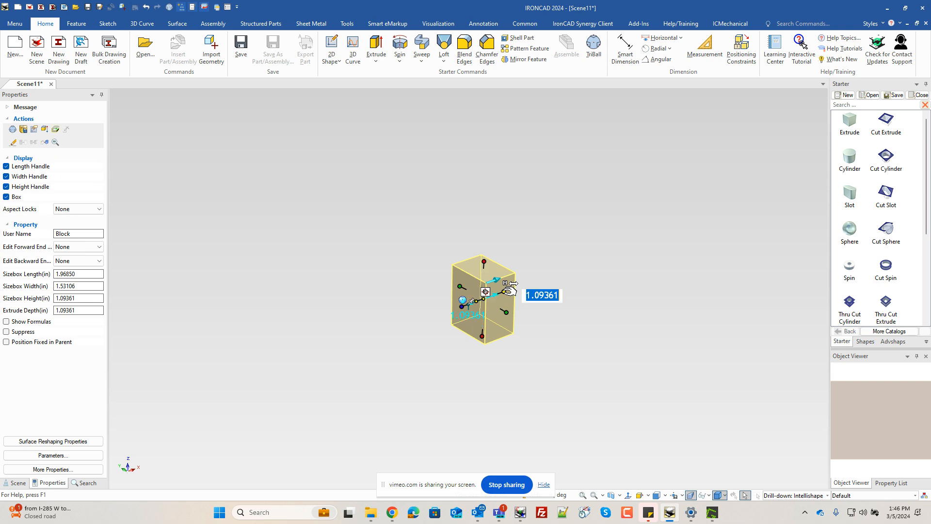
type("5.575")
key("Return")
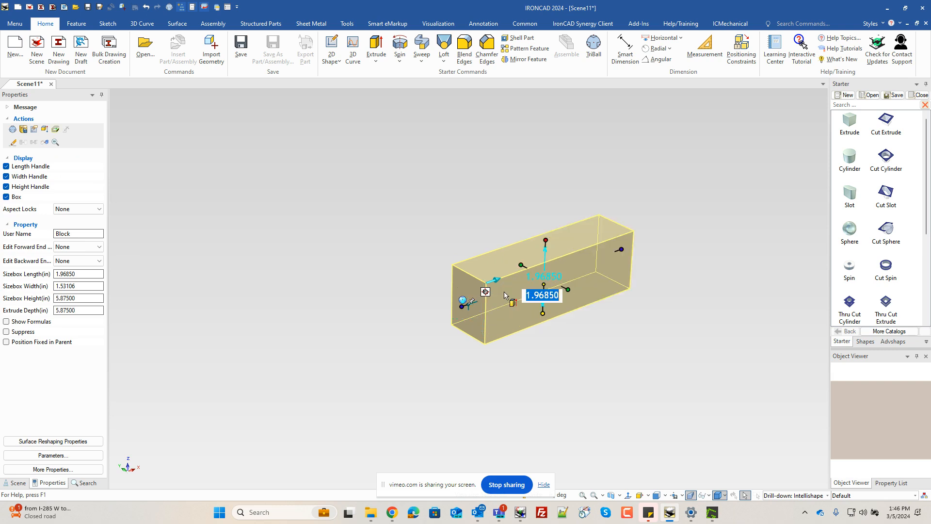
left_click(580, 295)
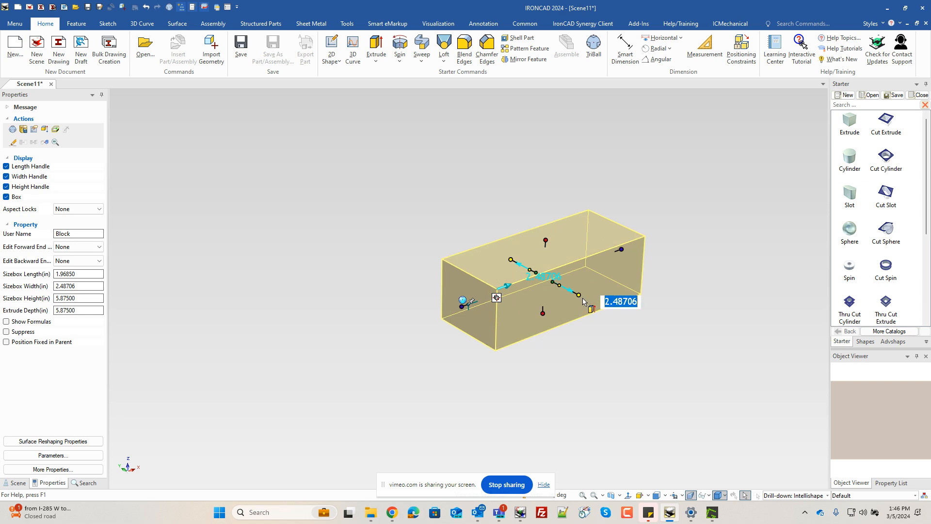
type("2.625")
key("Return")
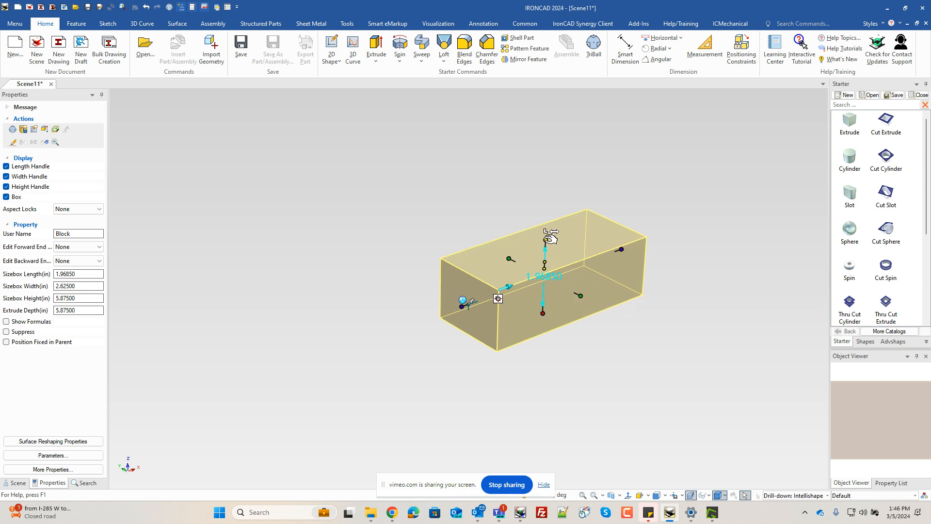
left_click(547, 238)
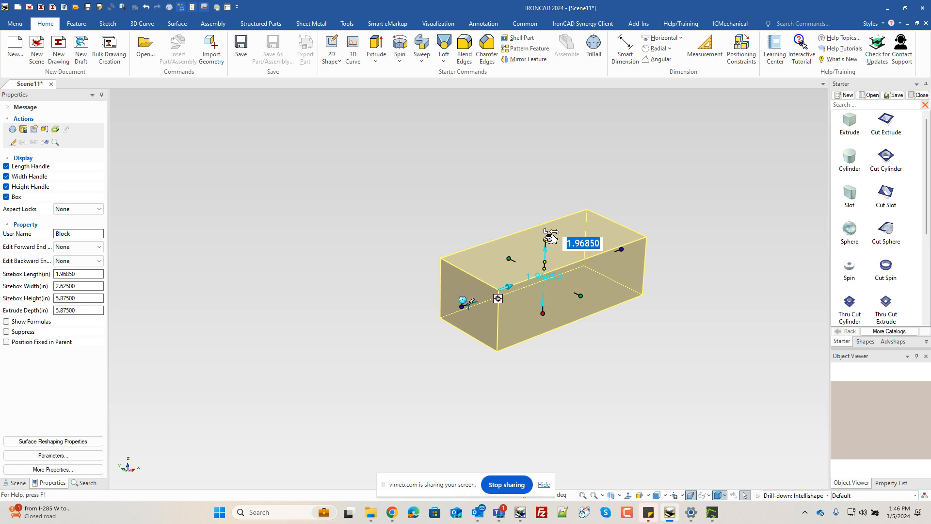
type("4")
key("Return")
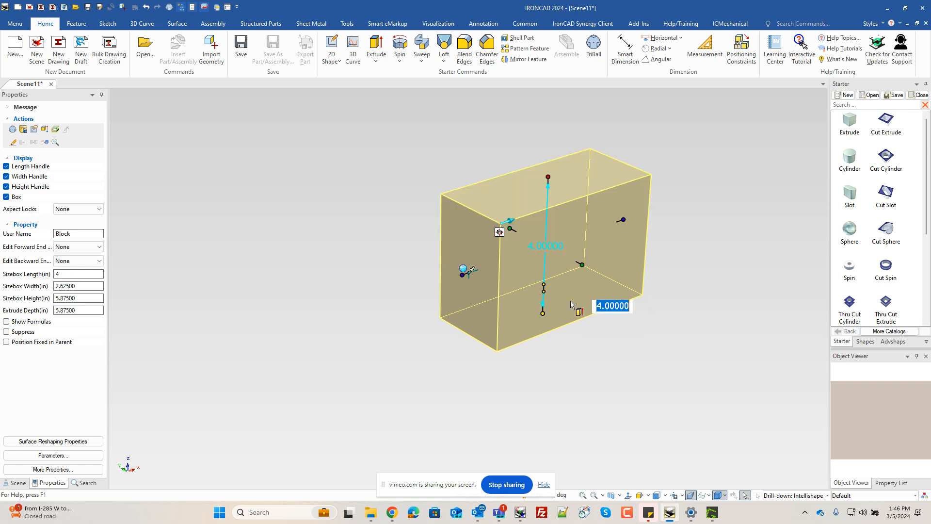
Step: Edit the block's cross-section sketch and pull both corners of its upper end inward to taper the two long sides
double_click(468, 299)
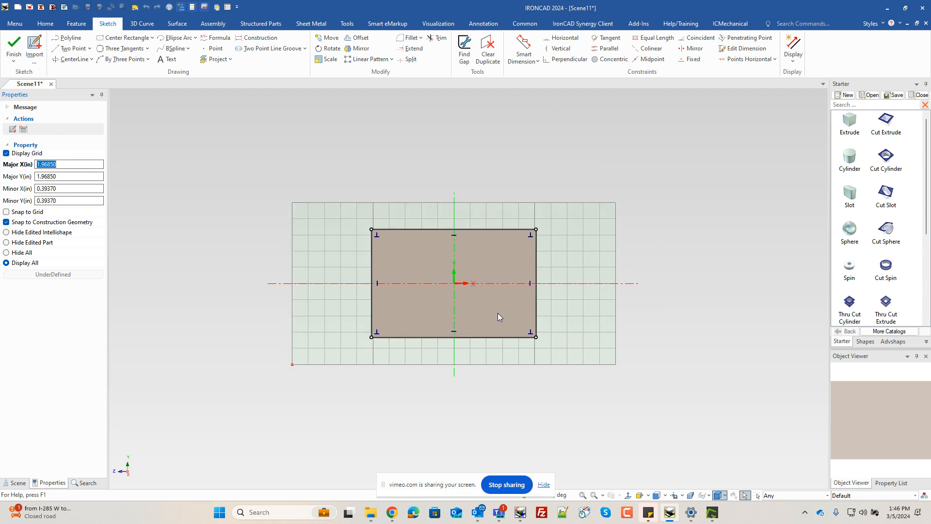
left_click(371, 320)
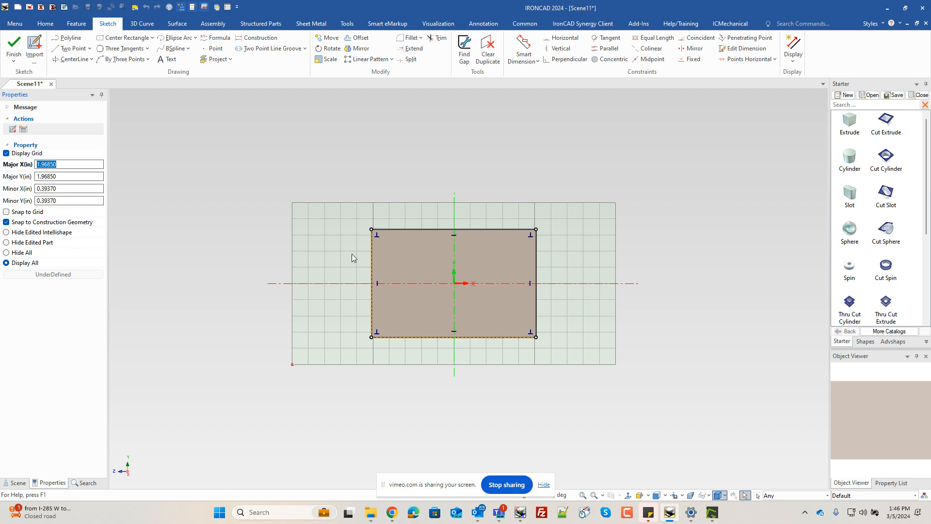
scroll(365, 295, "up", 2)
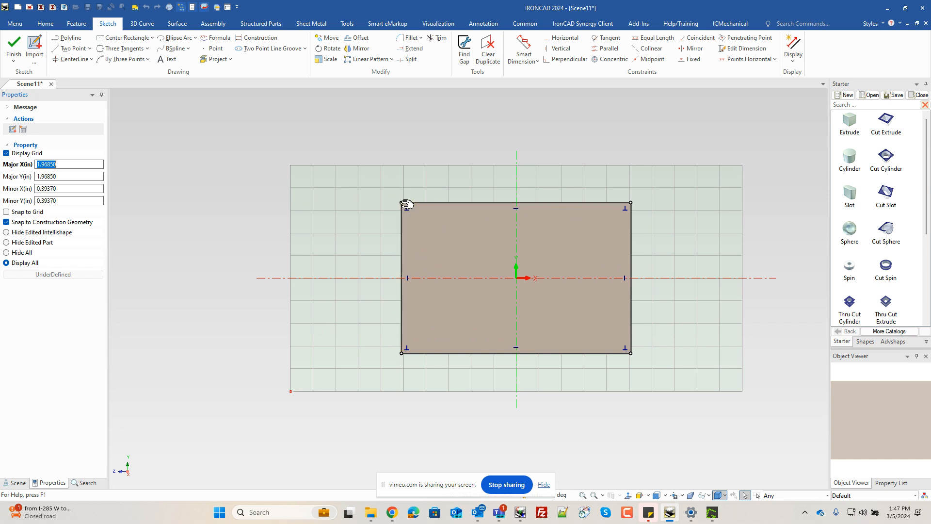
left_click_drag(404, 212, 402, 228)
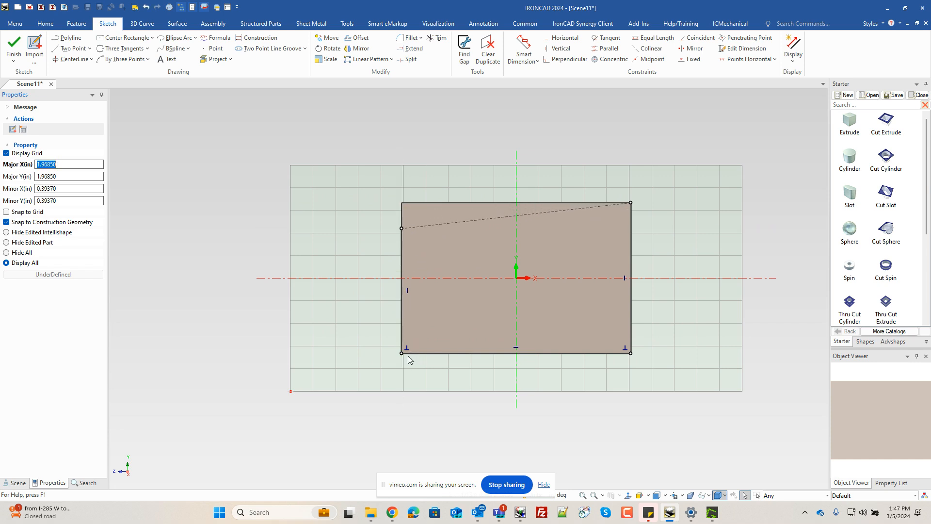
left_click_drag(403, 353, 401, 326)
Step: Set the slopes of the two tapered side lines to 173 and -173 degrees
left_click(507, 340)
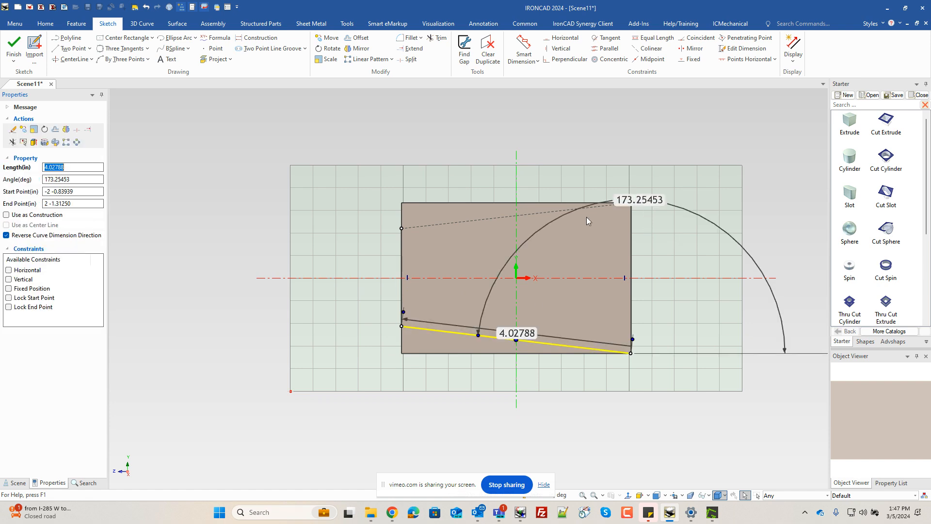
double_click(634, 201)
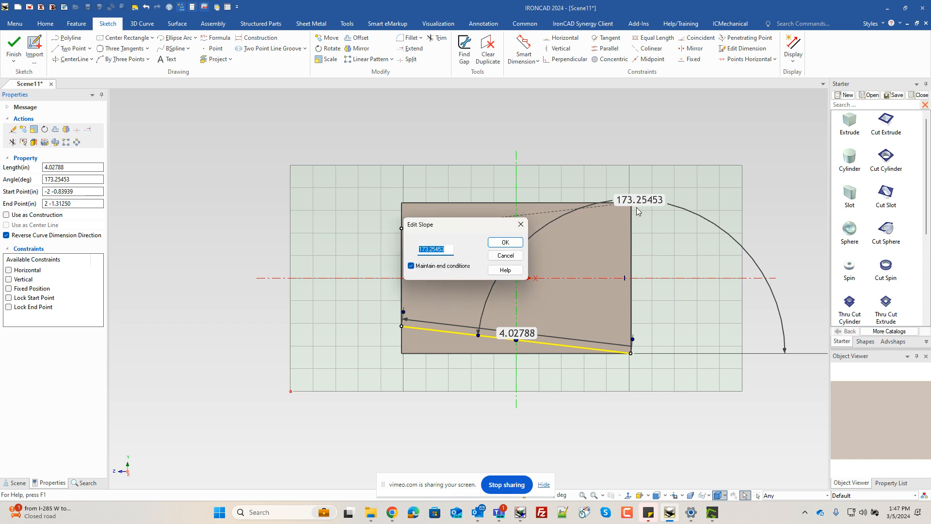
type("173")
key("Return")
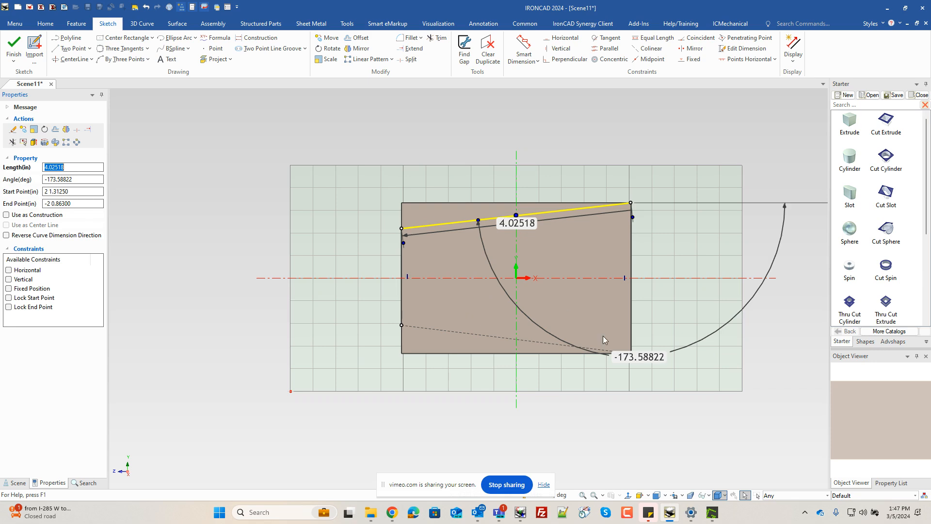
double_click(643, 360)
type("-173")
key("Return")
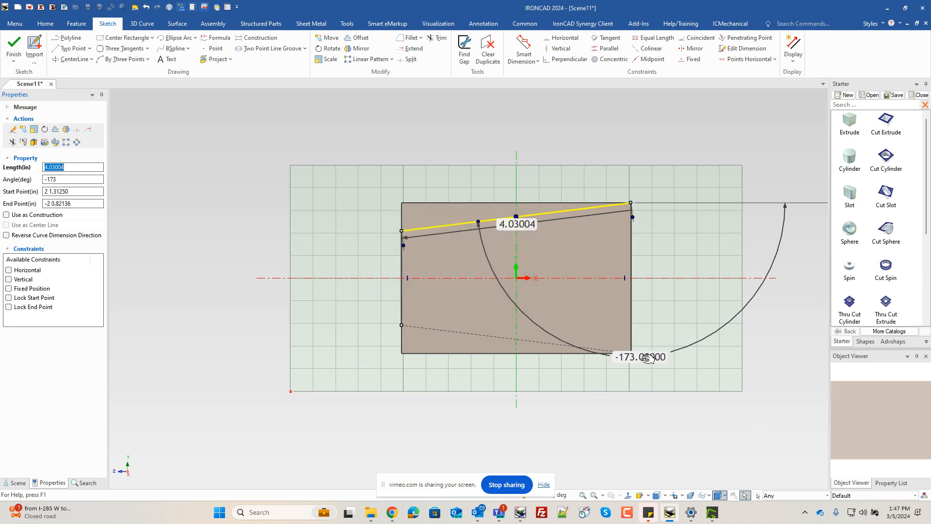
left_click(479, 162)
left_click(524, 48)
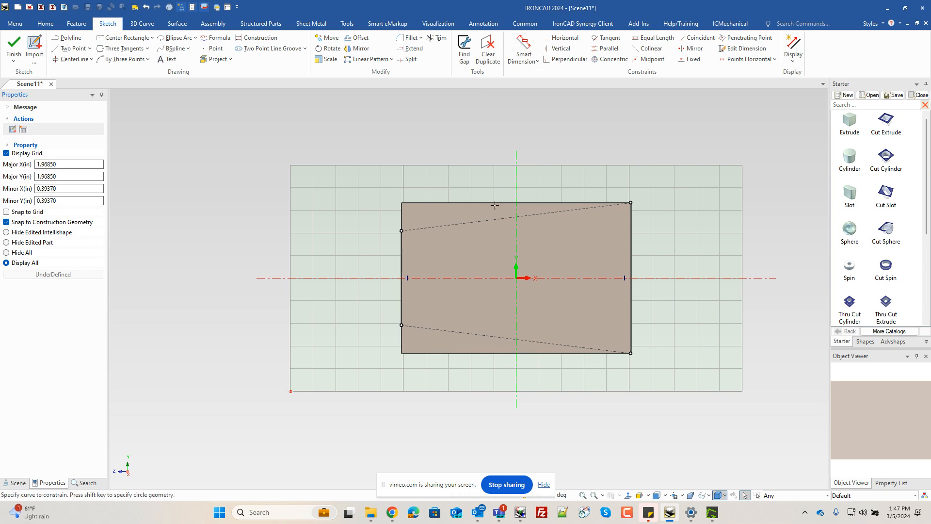
left_click(472, 222)
left_click(464, 328)
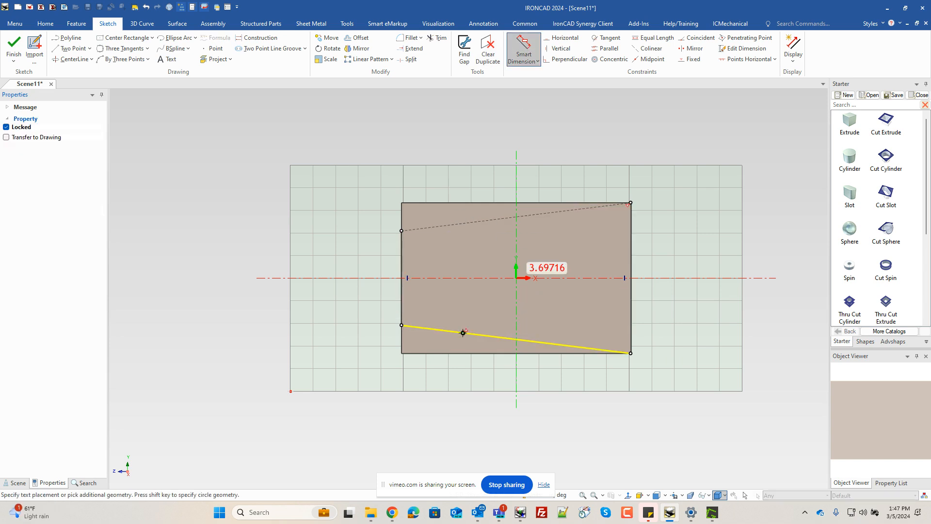
key("Escape")
key("Escape")
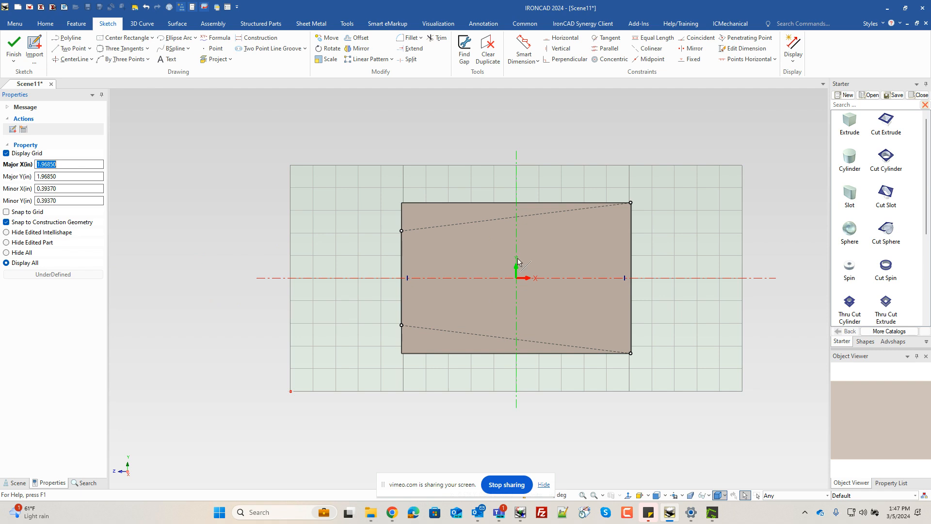
Step: Draw a three-tangent circle touching both tapered side lines and the short end line of the profile
left_click(123, 53)
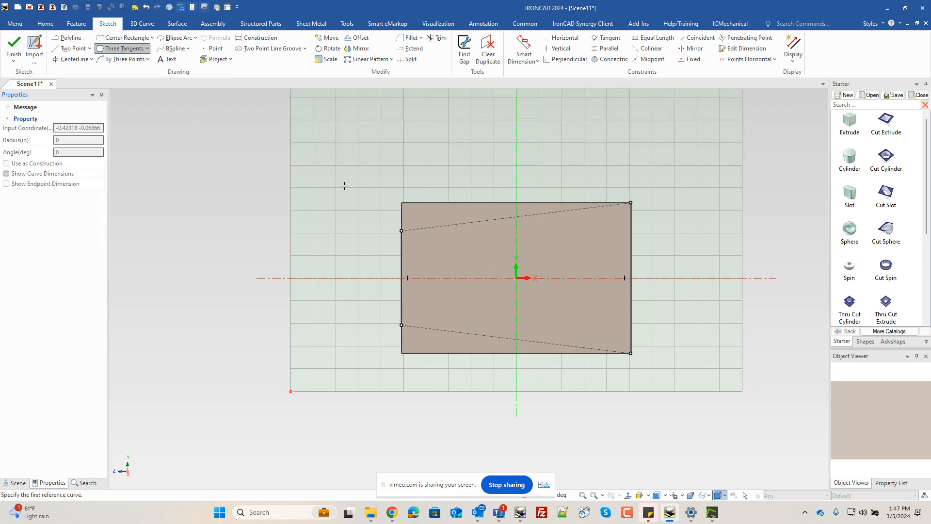
left_click(447, 330)
left_click(437, 227)
left_click(402, 280)
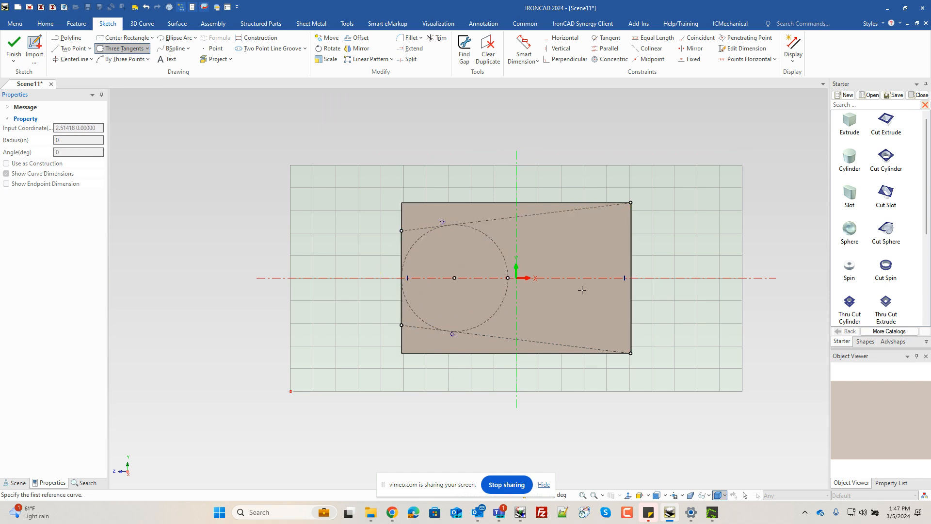
key("Escape")
Step: Trim the profile's narrow end and the inner circle arc to leave a full-round top, and finish the sketch
left_click(437, 38)
left_click(417, 229)
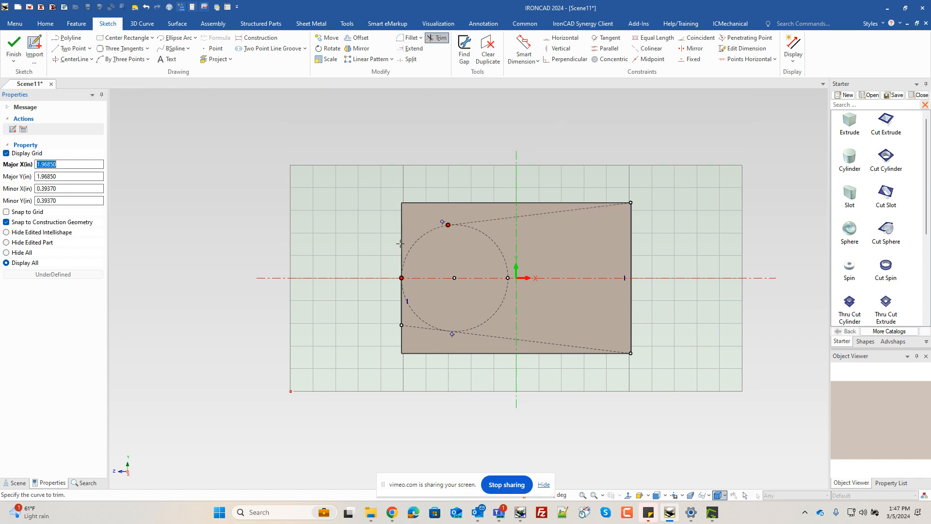
left_click(402, 316)
left_click(416, 327)
left_click(502, 306)
left_click(4, 42)
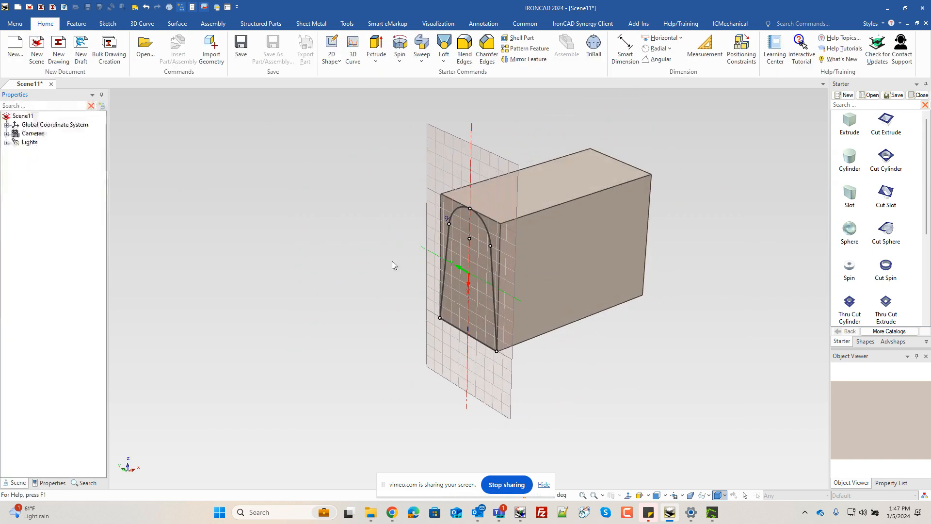
left_click(604, 350)
scroll(604, 350, "up", 4)
scroll(471, 296, "down", 3)
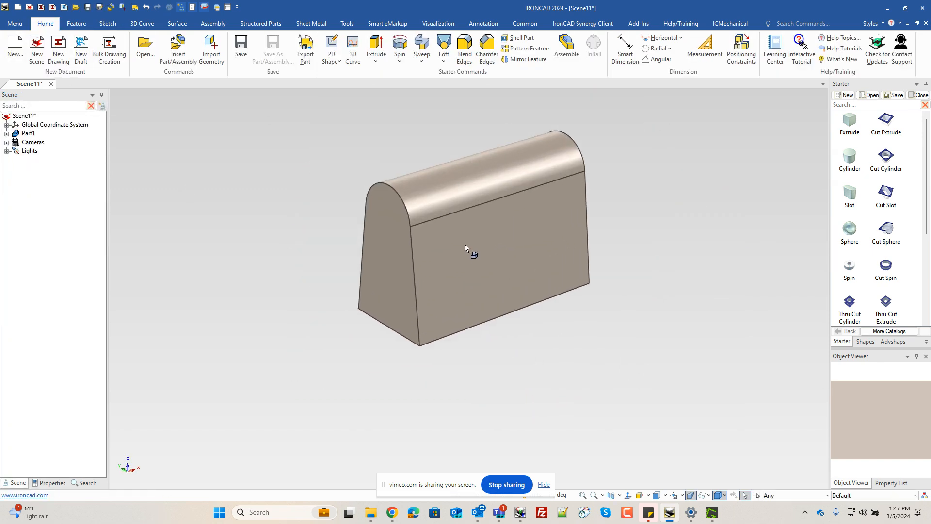
Step: Cut a 0.5 in diameter hole through the whole part, centred on the rounded top of the end face
left_click_drag(850, 308, 388, 218)
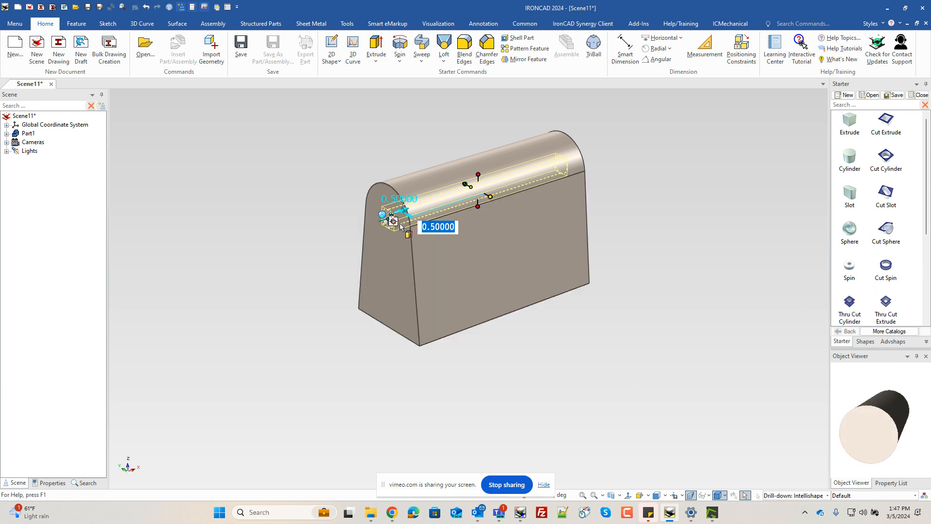
type(".5")
key("Return")
left_click(514, 359)
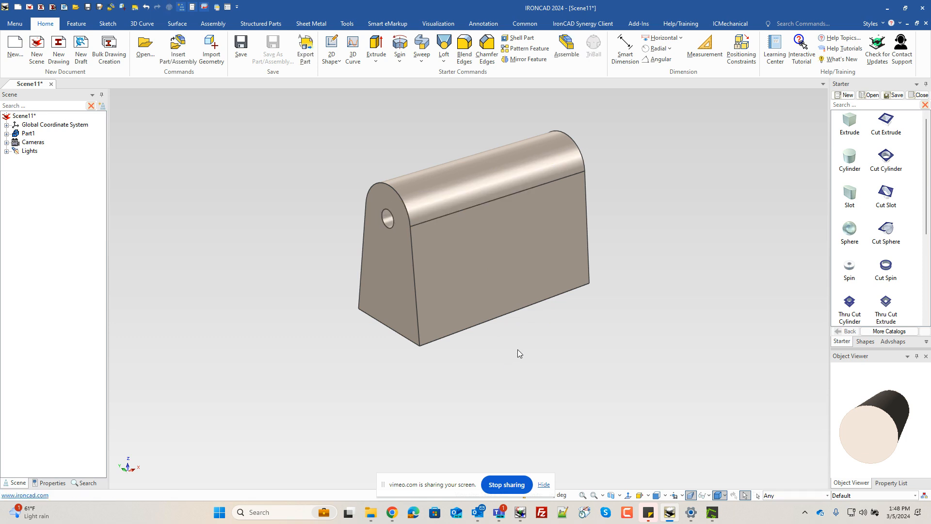
Step: Add a Cut Extrude at the centre of the bottom face, widened symmetrically to about 4.62 in across and lengthened to leave two end arms
middle_click_drag(532, 339, 519, 226)
left_click_drag(889, 122, 458, 193)
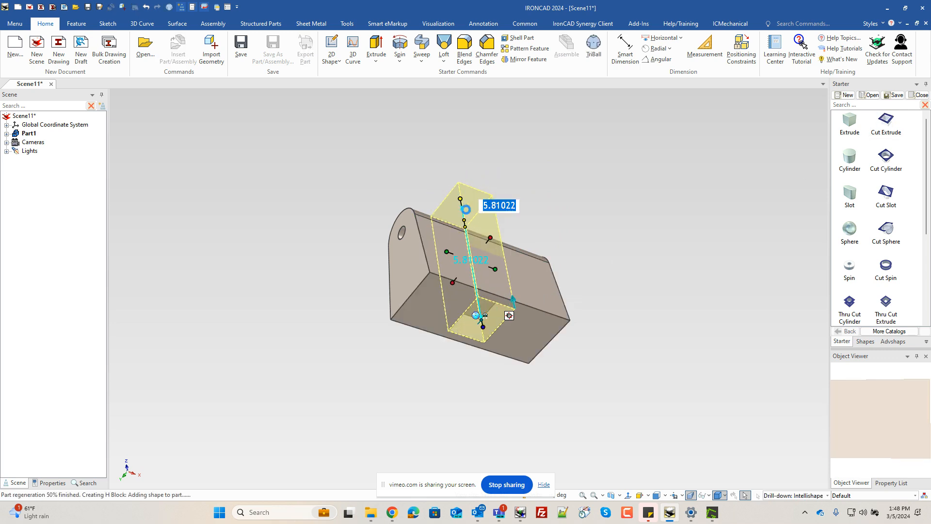
left_click_drag(490, 237, 512, 215, "ctrl")
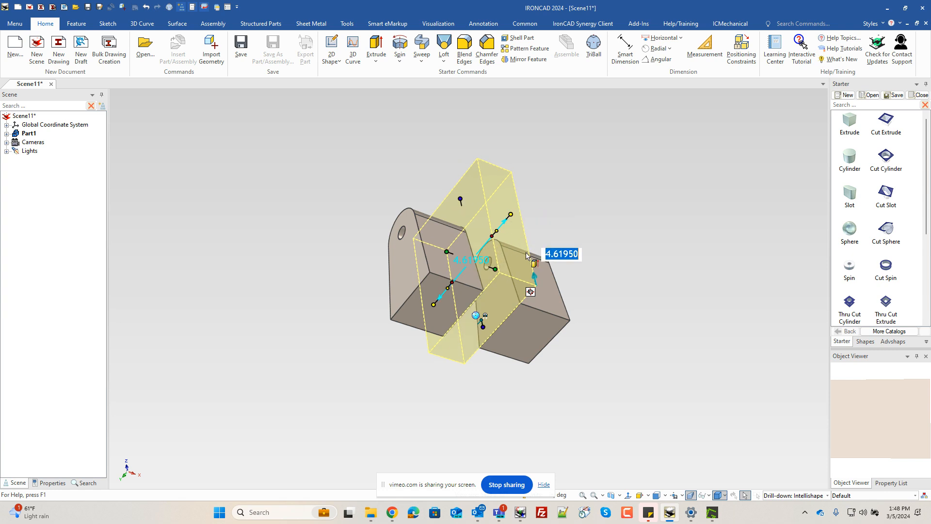
left_click_drag(495, 269, 515, 274, "ctrl")
type("4.6195")
key("Return")
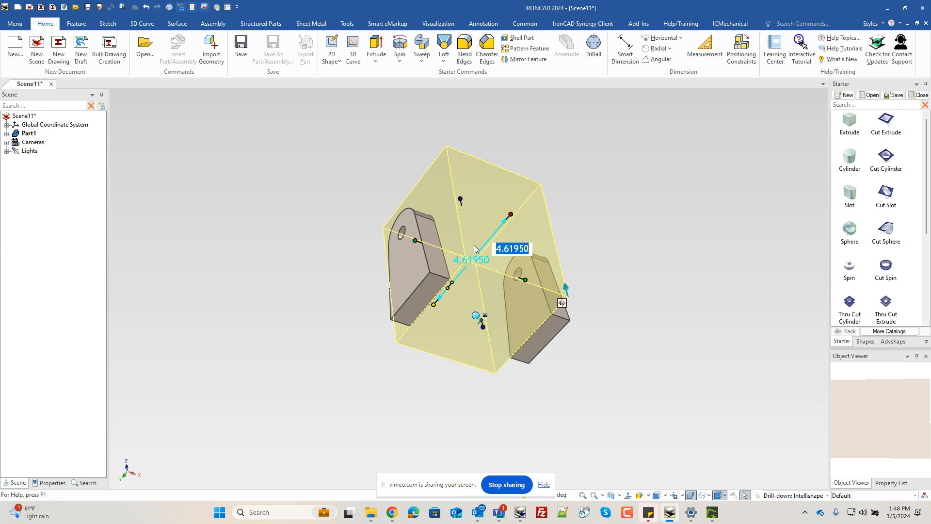
Step: Try to adjust the cut's depth at its bottom-face end by 0.25 in
left_click(484, 326)
key("End")
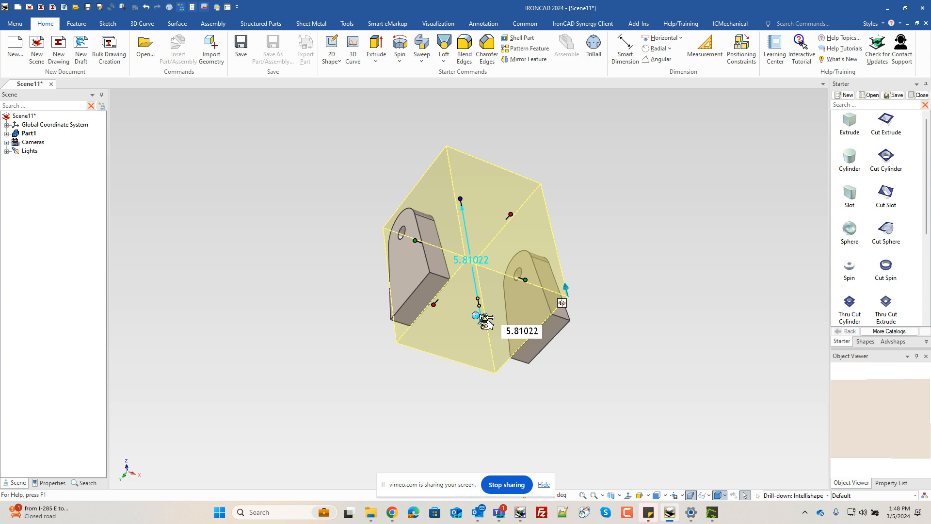
type(".25")
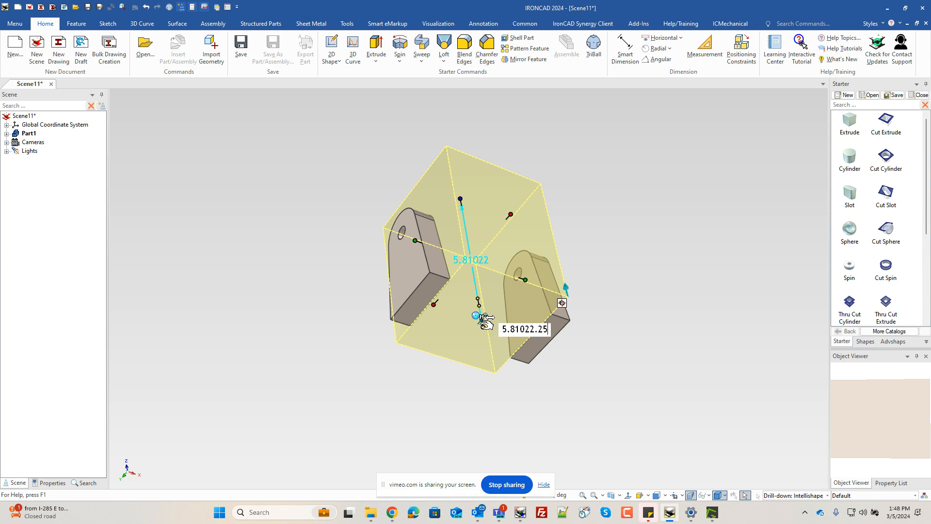
key("Return")
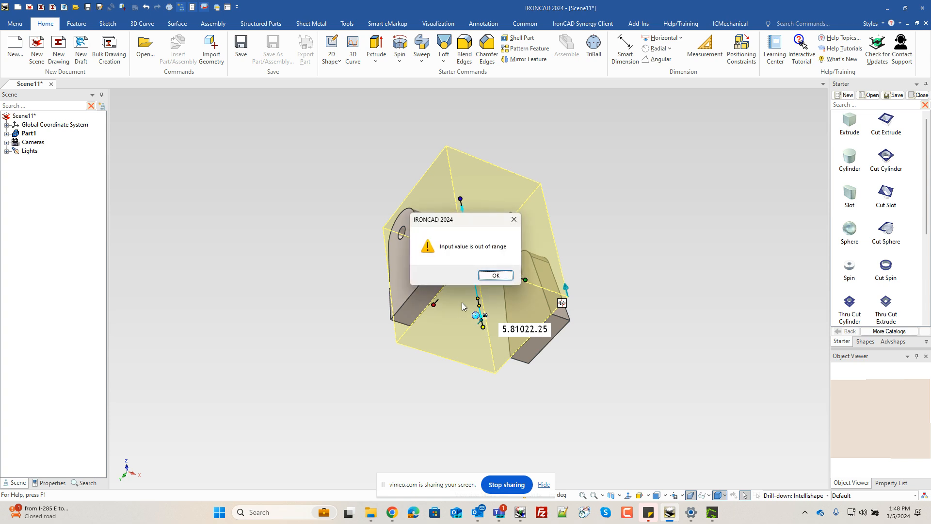
left_click(496, 275)
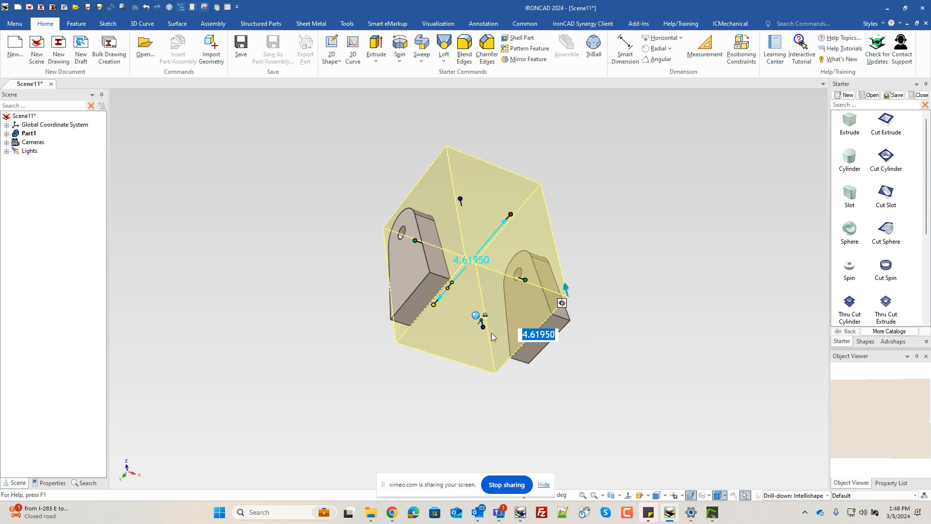
Step: Shorten the cut by 0.25 in at its bottom-face end to leave a base plate between the two arms
left_click(483, 319)
key("End")
type("-.25")
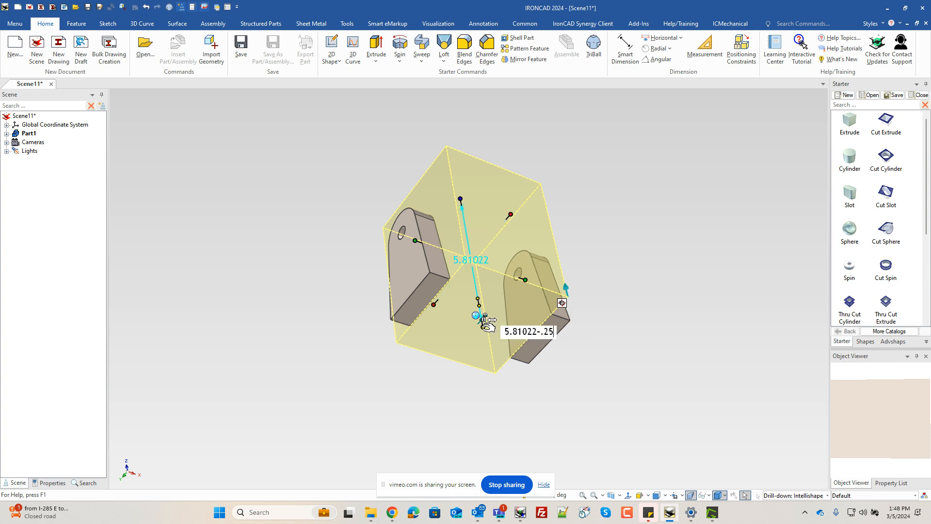
key("Return")
left_click(671, 370)
Step: Blend the two inner edges where the arms meet the base plate with a constant 0.5 in radius
scroll(545, 335, "up", 1)
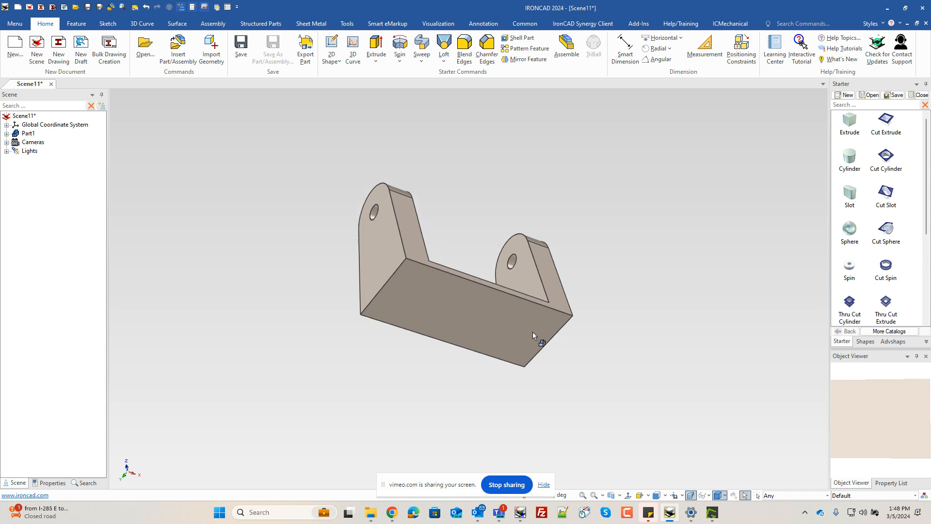
middle_click(595, 387)
middle_click_drag(595, 388, 656, 386)
middle_click_drag(585, 338, 443, 311)
left_click(441, 309)
left_click(436, 303)
left_click(436, 300)
right_click(435, 300)
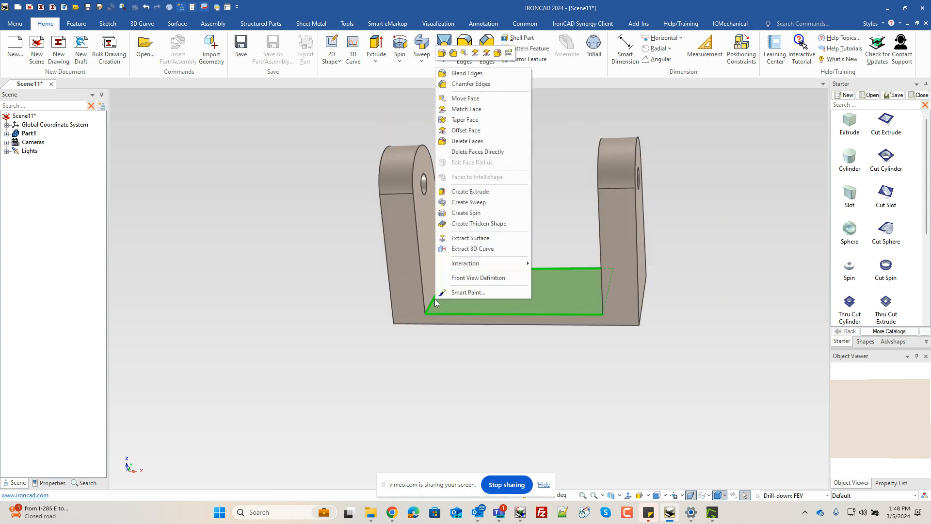
left_click(432, 301)
right_click(433, 305)
left_click(459, 306)
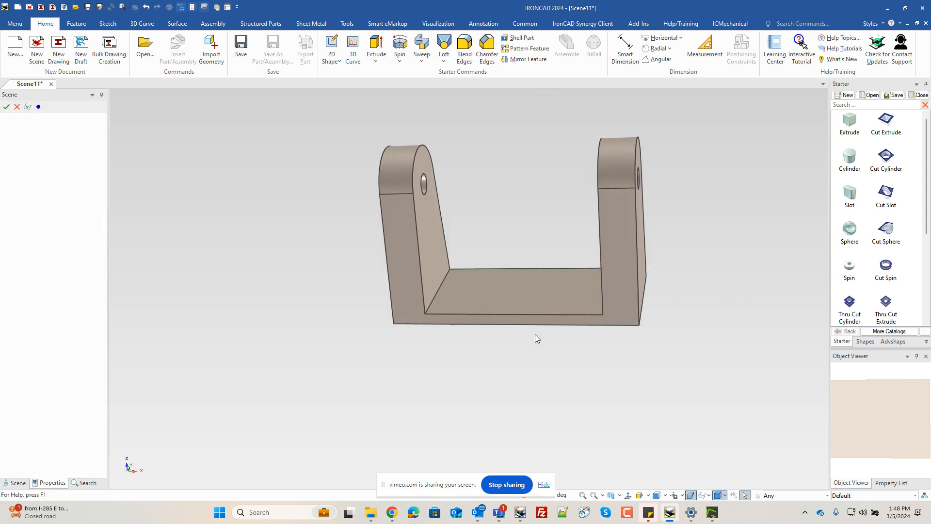
middle_click_drag(541, 374, 544, 297)
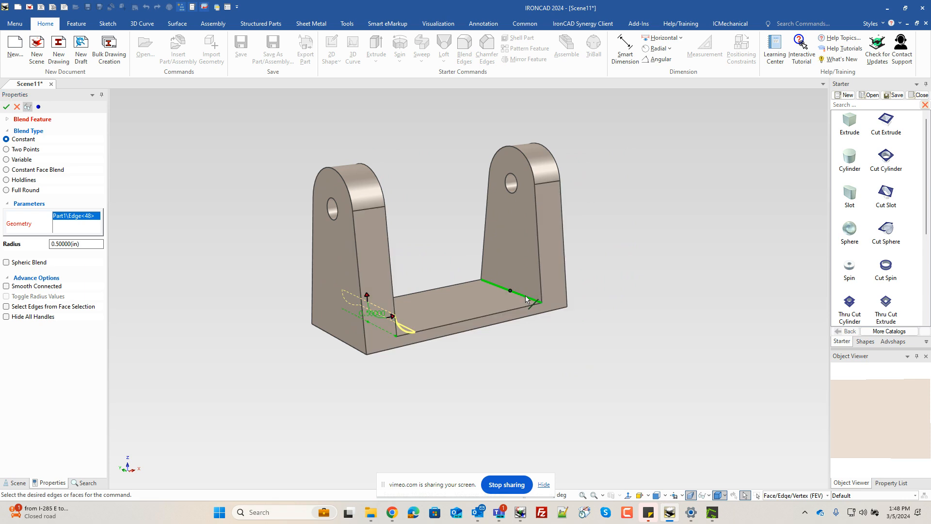
left_click(541, 305)
key("Return")
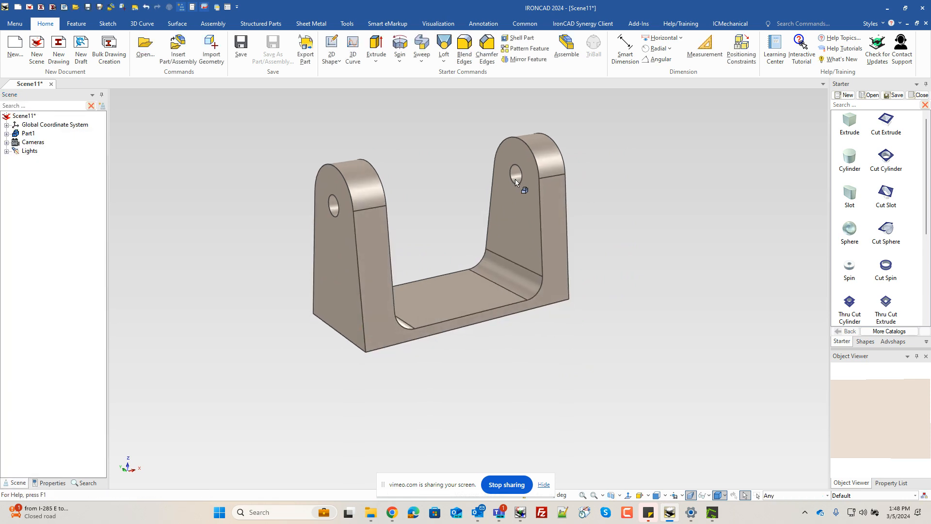
Step: Add a cylinder centred on the hole on one arm's inner face, about 1.86 in across to match the rounded top, 0.375 in high
scroll(519, 188, "up", 3)
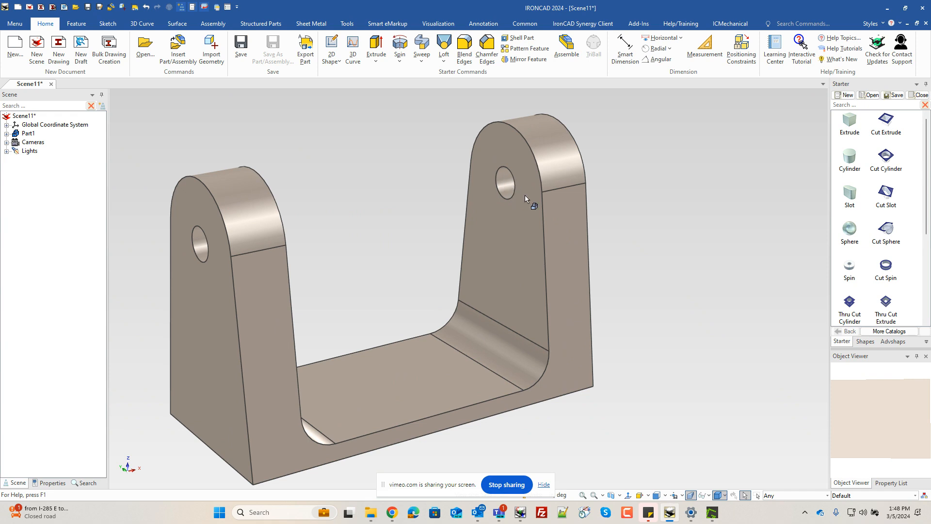
left_click_drag(856, 166, 505, 183)
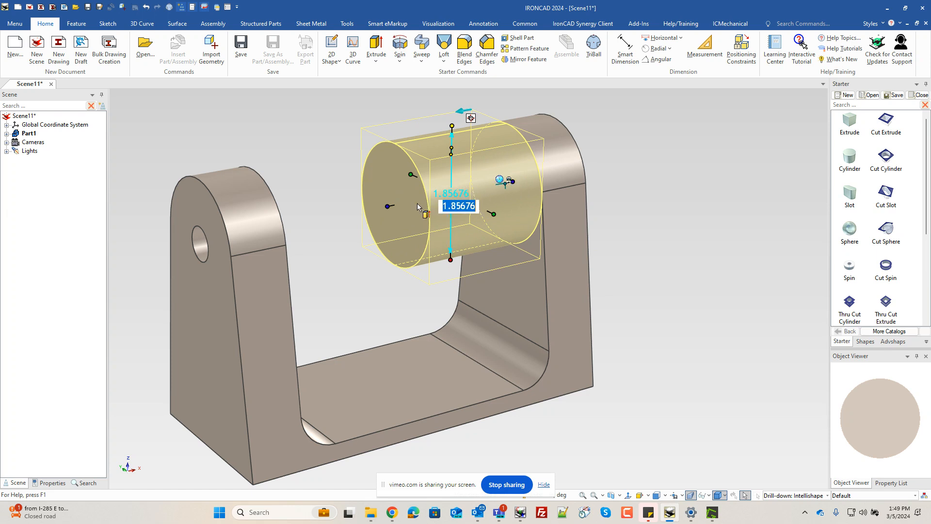
left_click(392, 204)
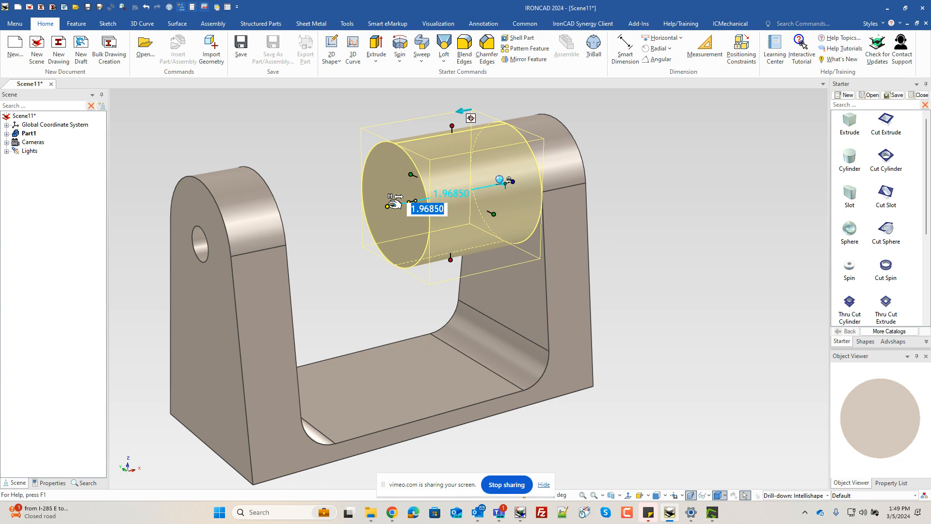
left_click(388, 206)
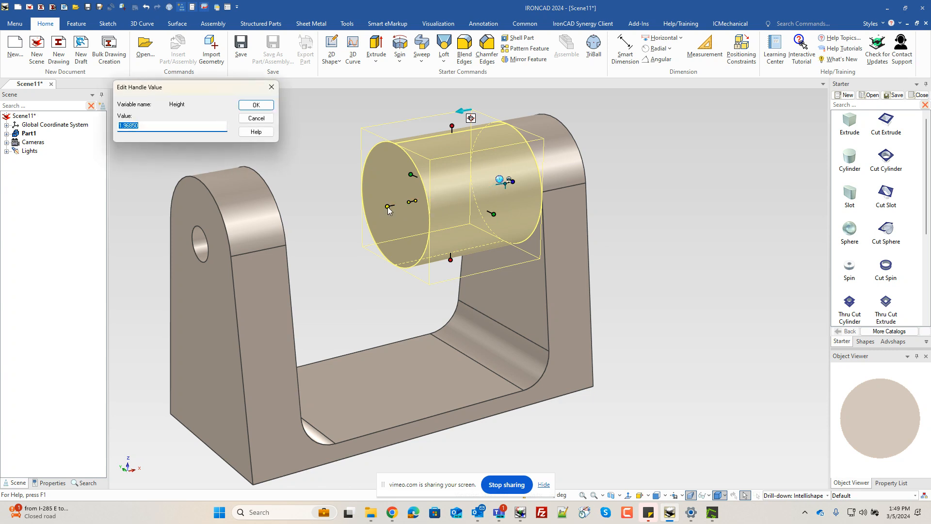
type("4.25-3.5")
key("Return")
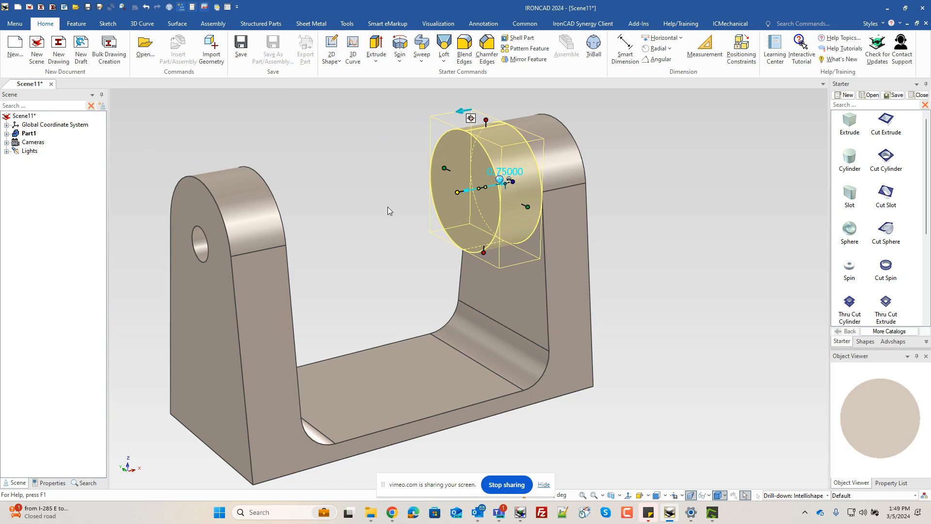
left_click(458, 192)
key("End")
type("/2")
key("Return")
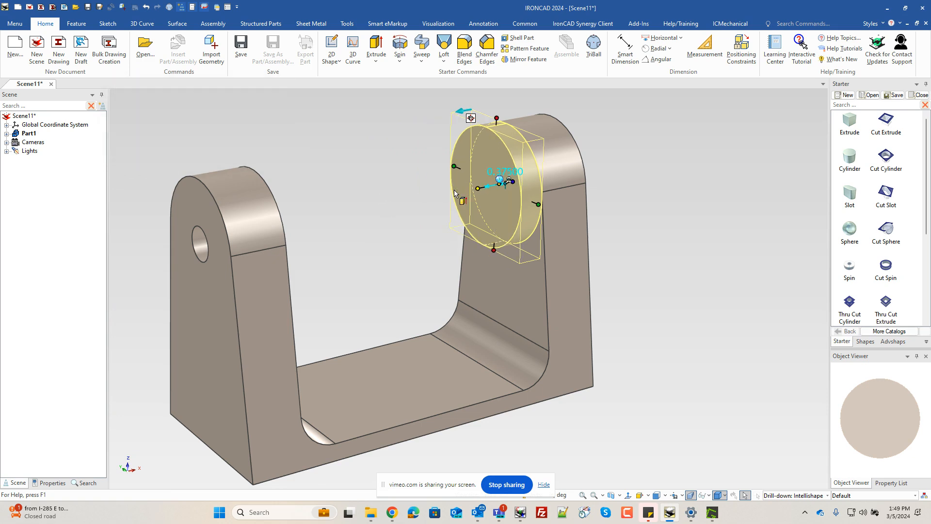
left_click(657, 232)
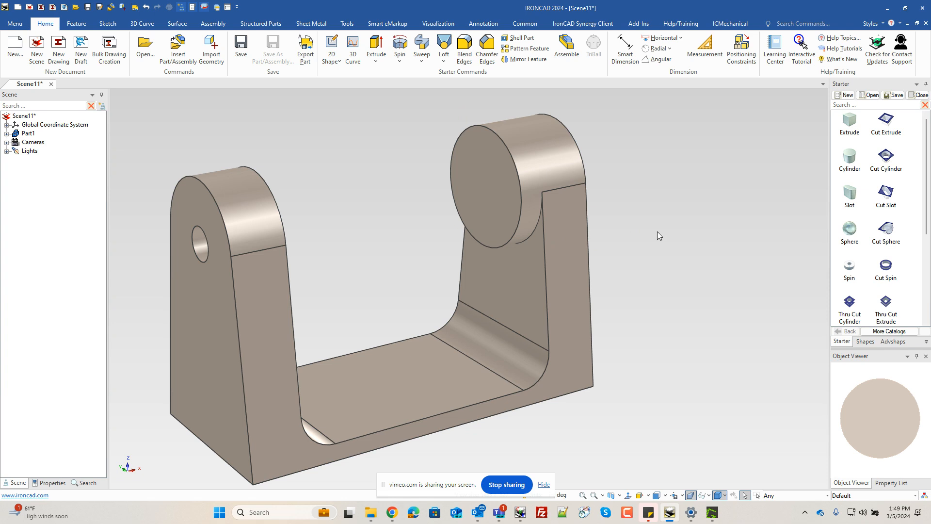
Step: Add a Cut Cylinder centred on the new boss's face, 1.25 in in diameter and 0.5 in deep
left_click_drag(886, 161, 487, 188)
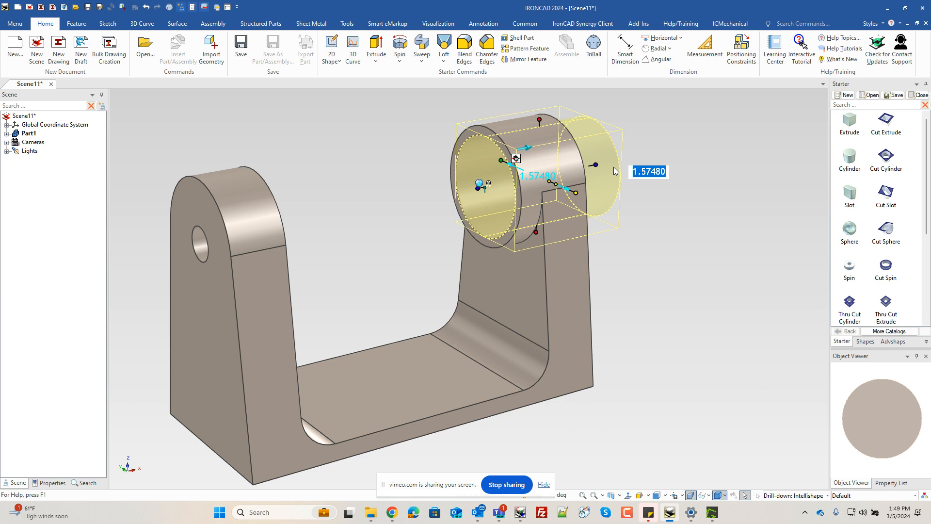
type("1.25")
key("Return")
key("Tab")
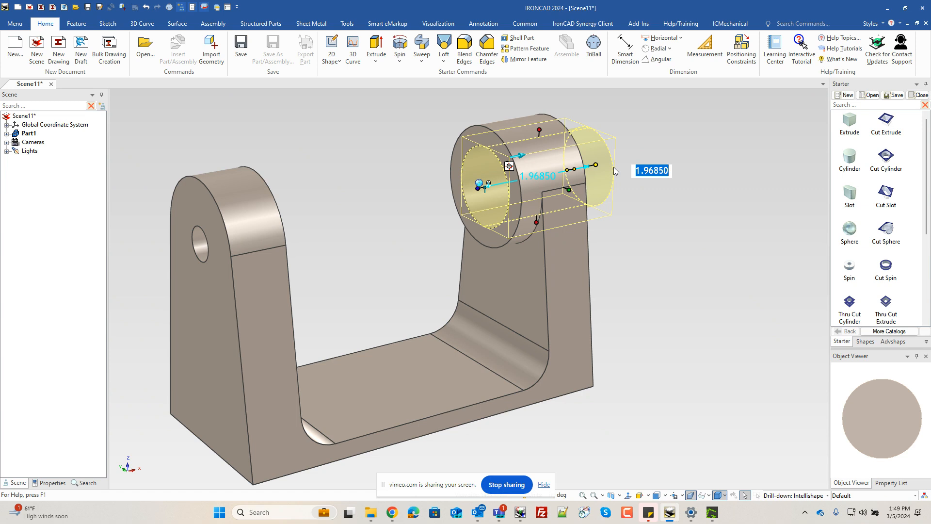
type(".5")
key("Tab")
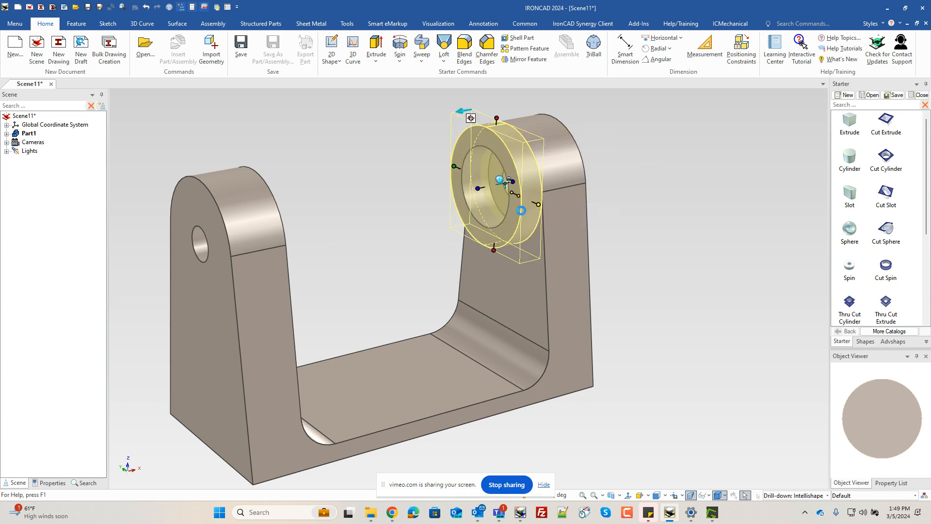
key("Return")
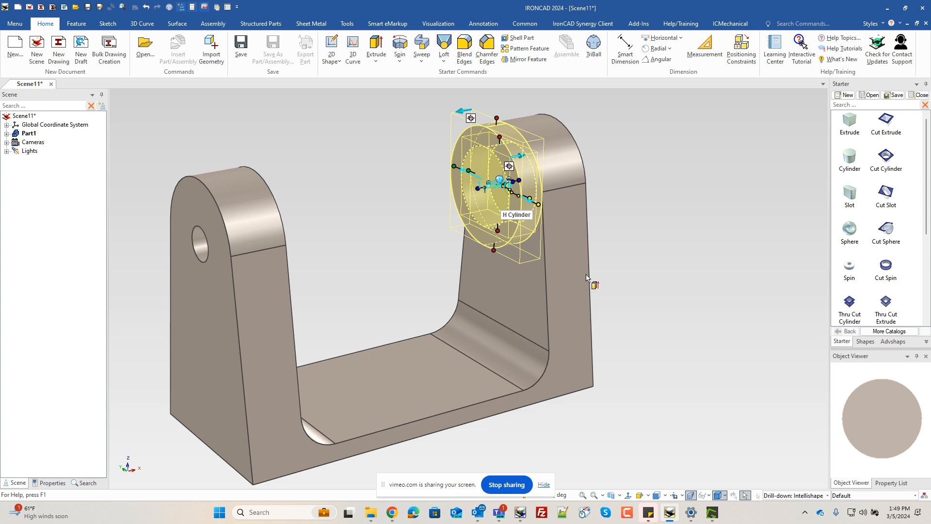
Step: Mirror the boss and its counterbore as a linked copy onto the opposite arm, about the midpoint of the base plate's edge
key("F10")
key("space")
left_click_drag(505, 183, 431, 418)
key("space")
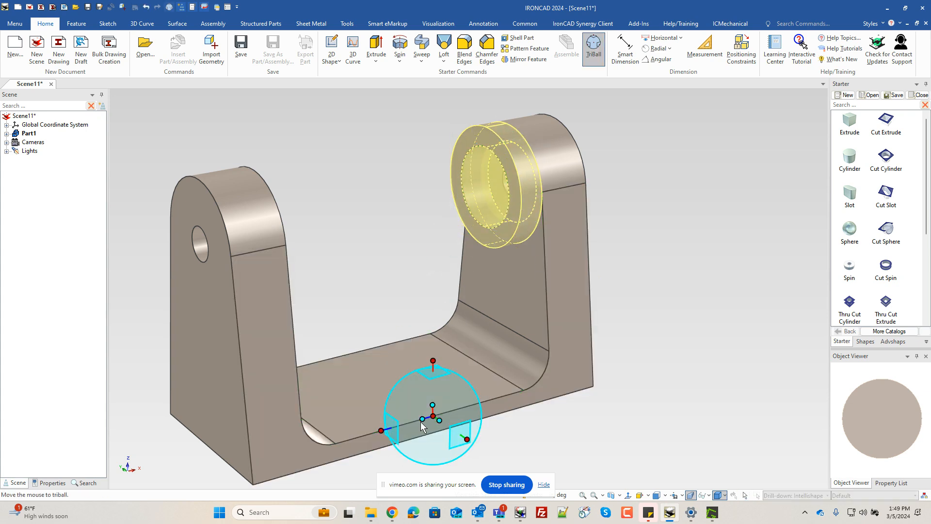
right_click(422, 418)
mouse_move(478, 413)
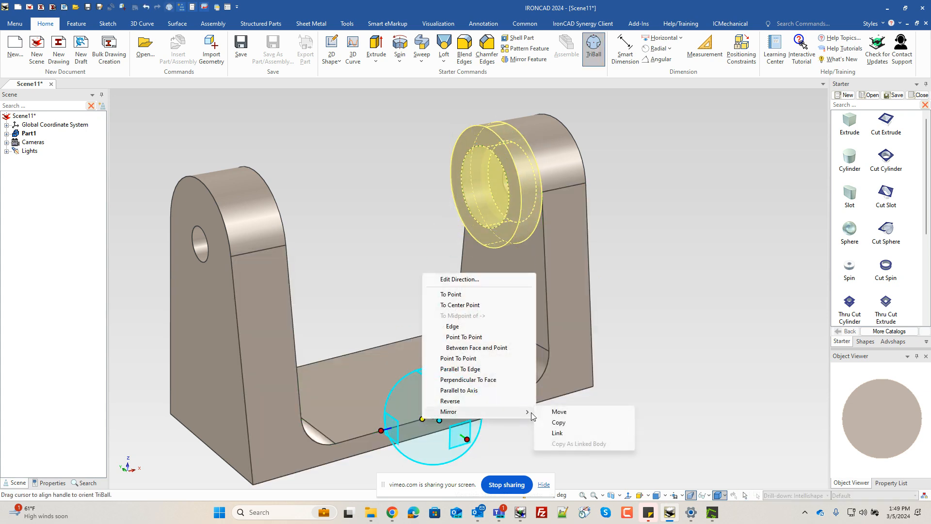
left_click(557, 433)
key("F10")
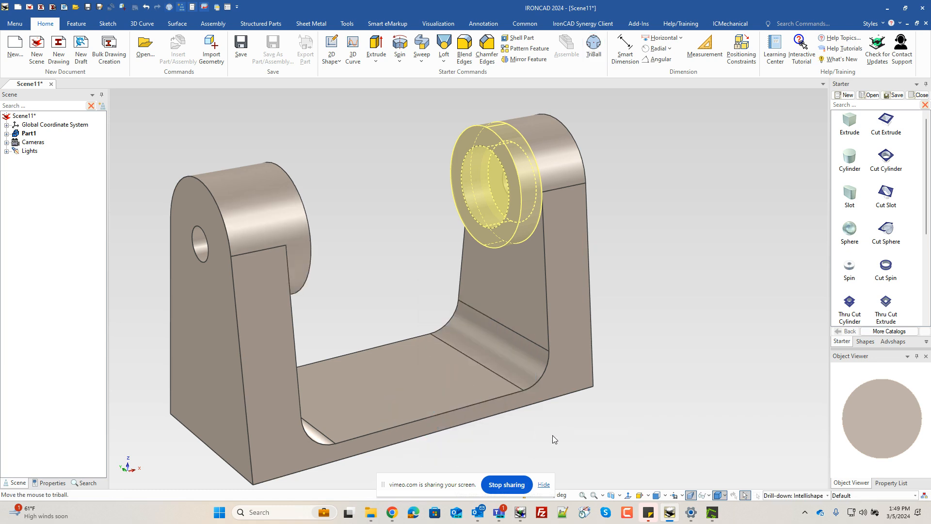
left_click(553, 435)
Step: Add an Extrude block at the centre of the base plate's upper face, extended symmetrically to 5.875 in long and made 0.5 in thick
middle_click_drag(587, 456, 487, 447)
middle_click_drag(632, 295, 607, 305)
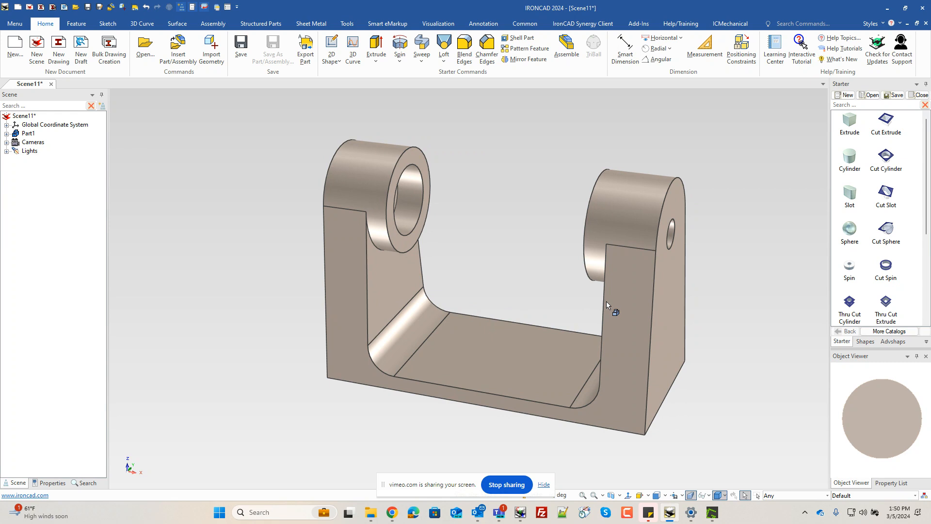
left_click_drag(857, 138, 506, 360)
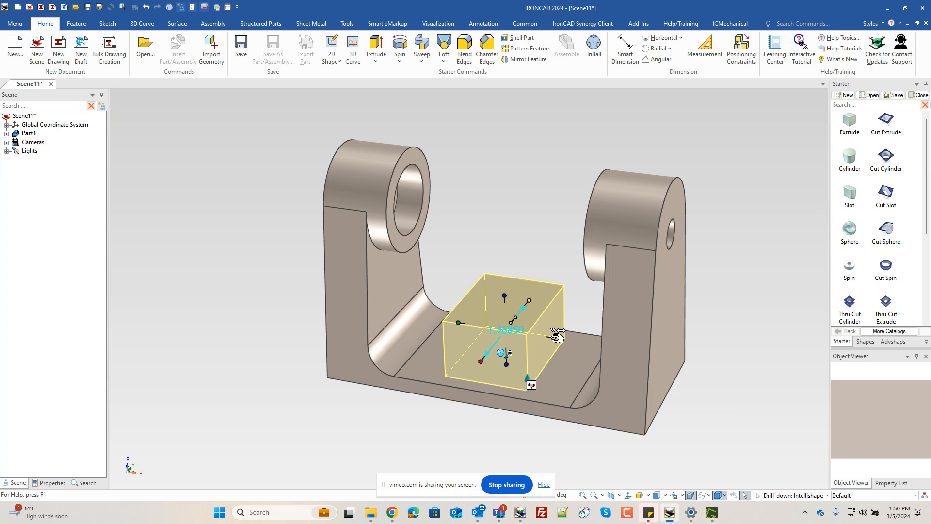
left_click_drag(555, 338, 669, 319)
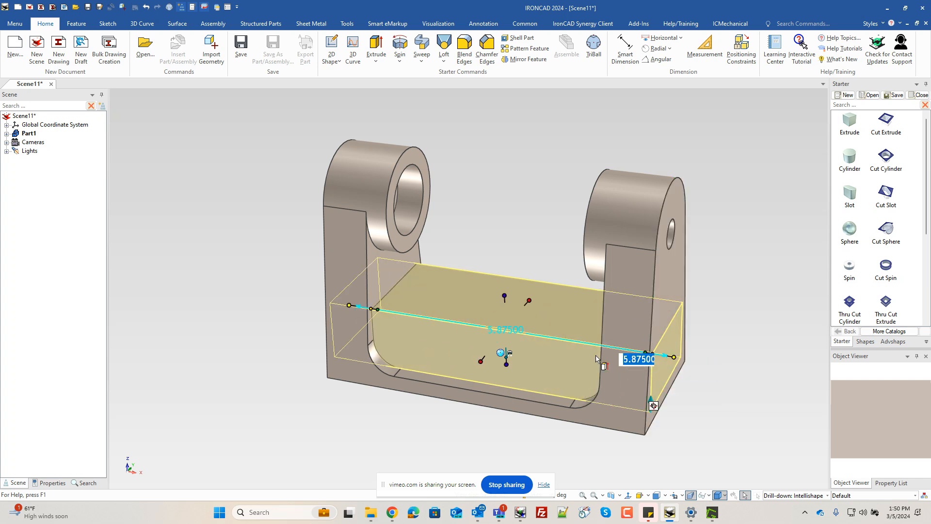
left_click_drag(529, 300, 523, 311)
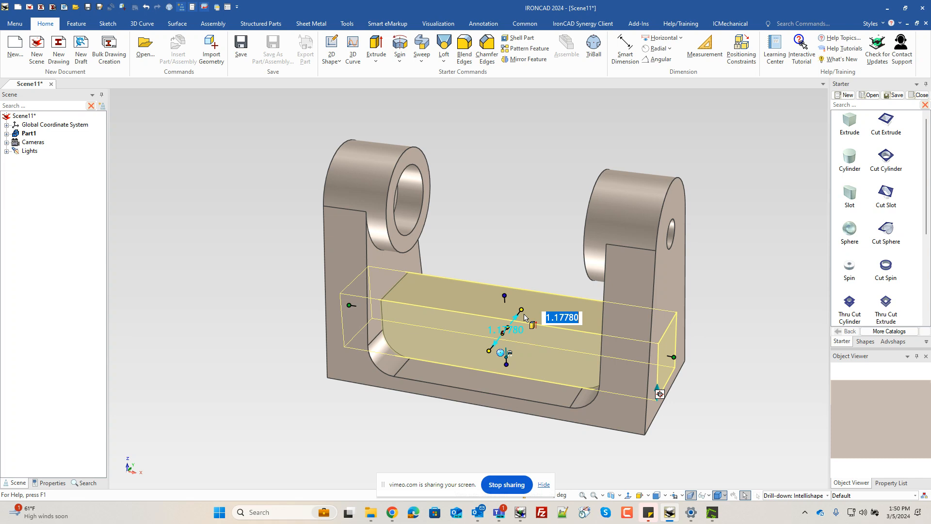
type(".5")
key("Tab")
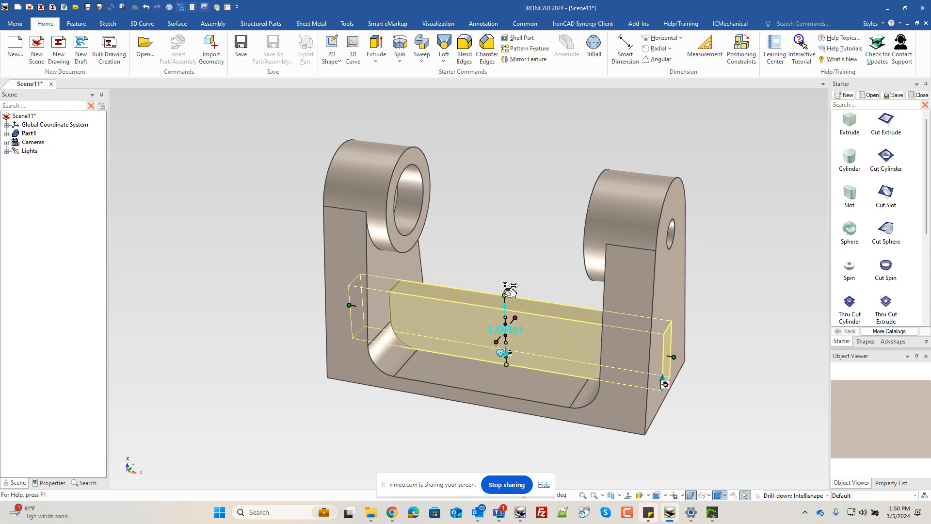
Step: Set the height of the block between the arms to 1.25 in by offsetting its top from the base's bottom edge
right_click(505, 296)
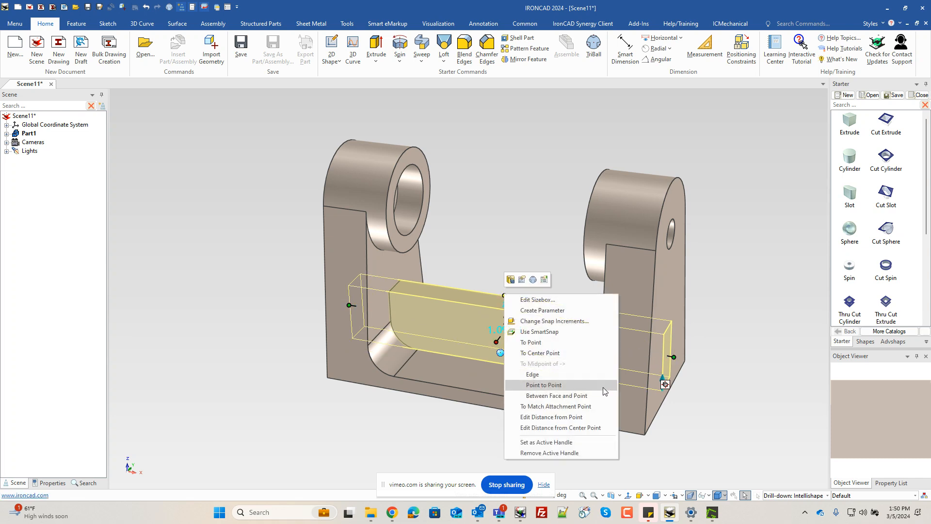
left_click(578, 418)
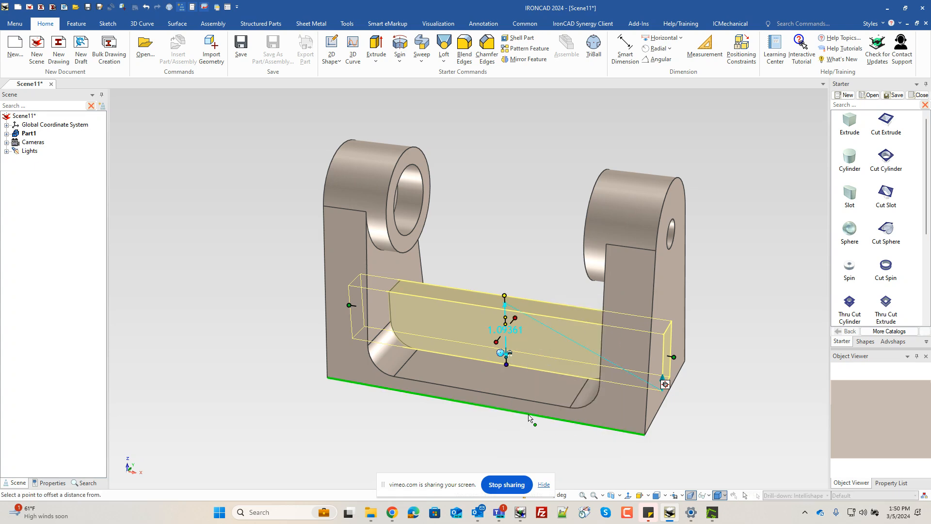
left_click(528, 414)
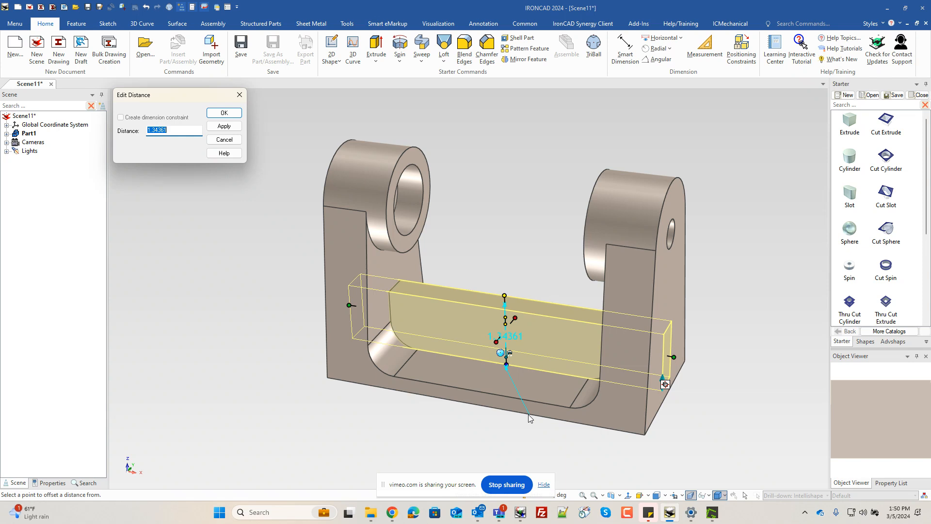
type("1.25")
key("Return")
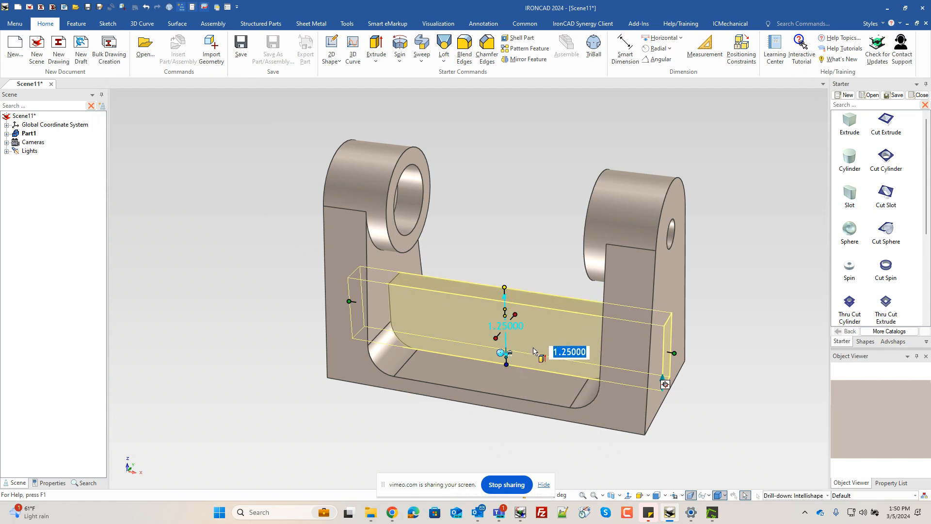
scroll(564, 398, "up", 1)
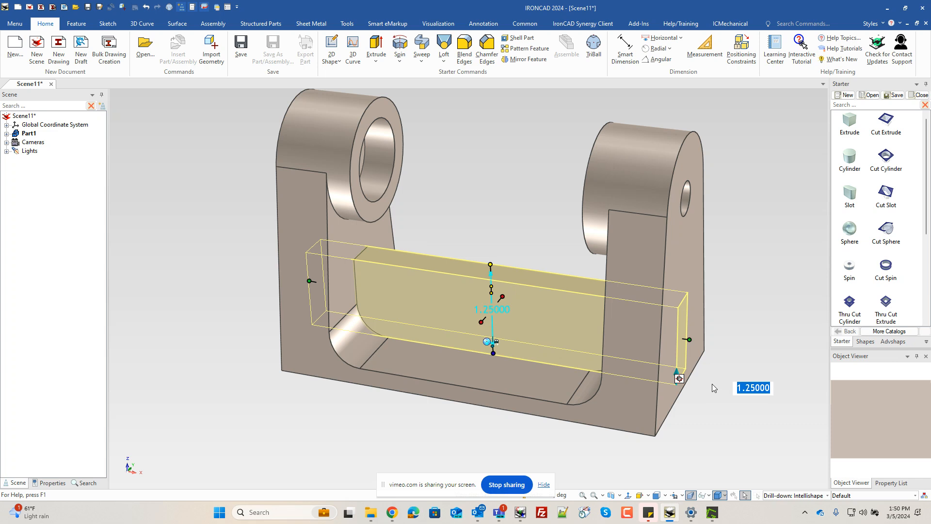
left_click(694, 390)
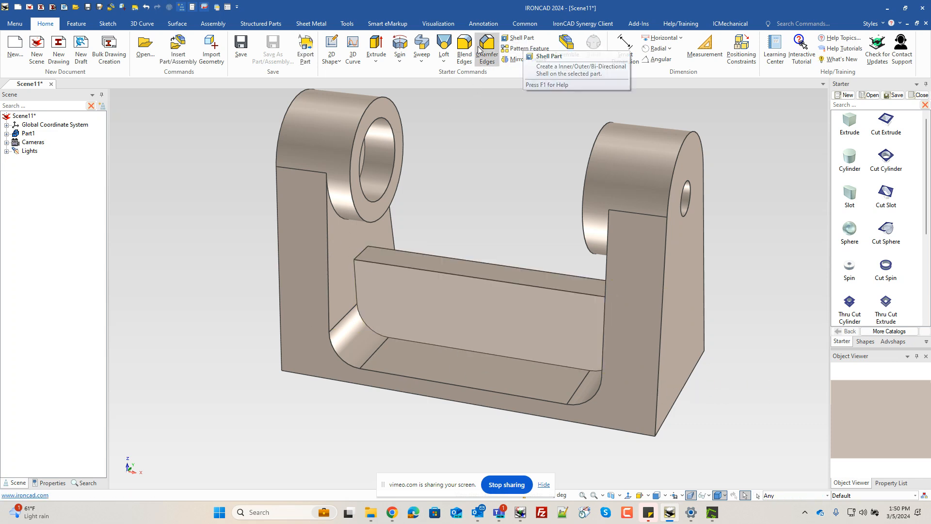
Step: Draft both long side faces of the central rib by 8 degrees, using the base plate's upper face as the neutral plane
left_click(76, 23)
left_click(352, 38)
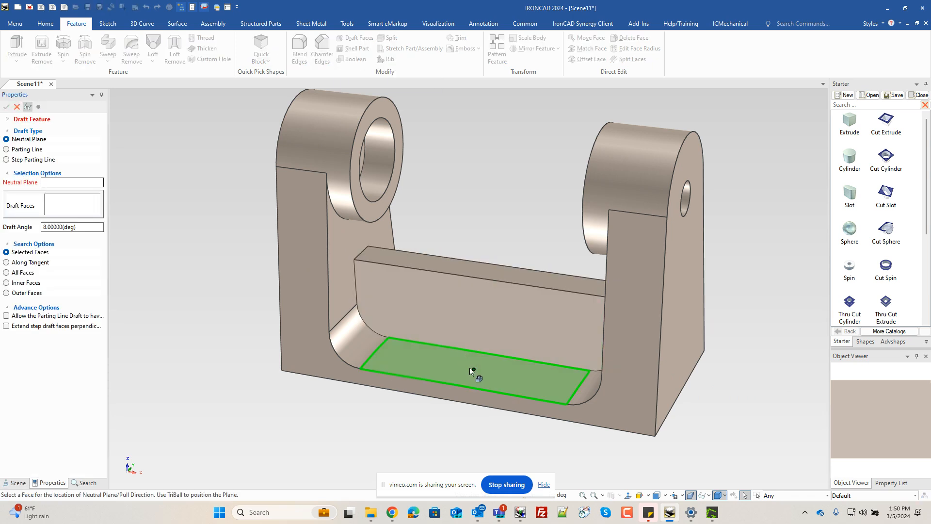
left_click(471, 371)
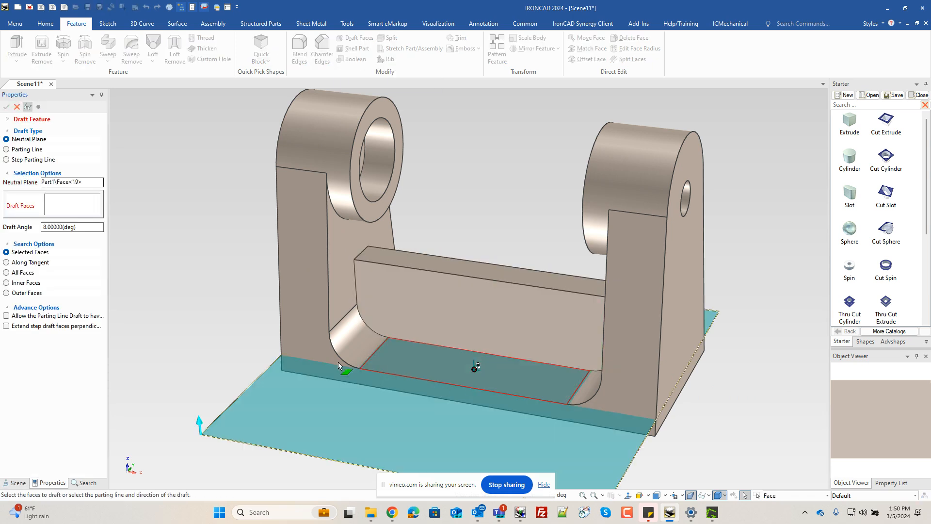
left_click(487, 337)
middle_click_drag(660, 339, 732, 316)
left_click(667, 328)
middle_click_drag(276, 179, 323, 192)
middle_click_drag(708, 345, 717, 307)
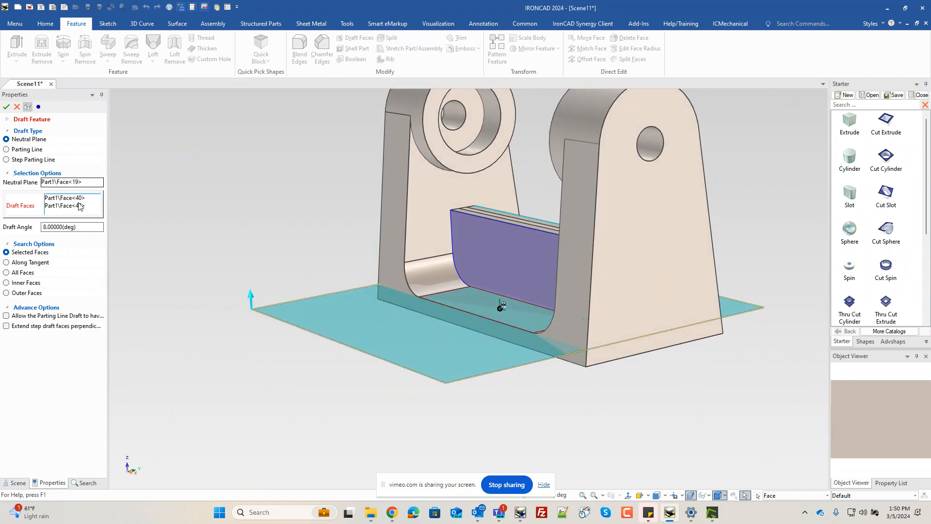
left_click(6, 106)
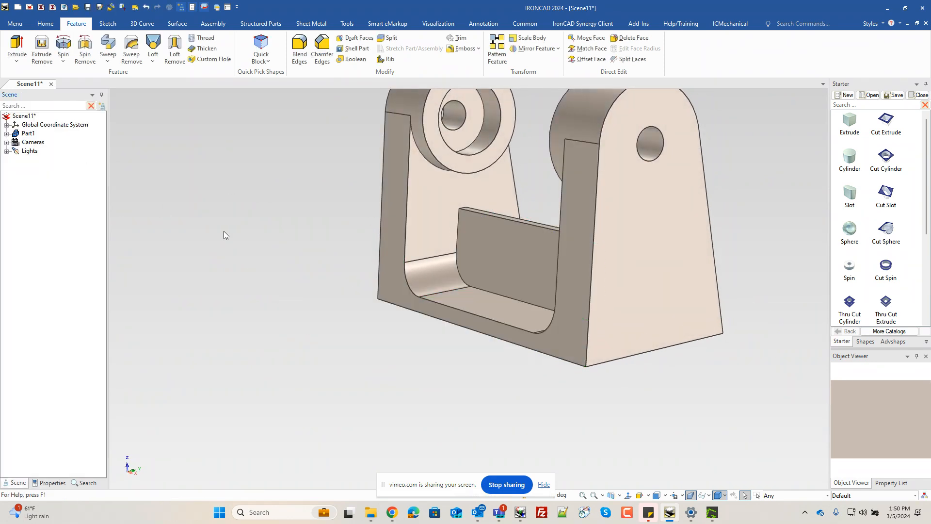
Step: Round the top of the central rib with a Full Round face blend, using its two drafted sides and narrow top face
scroll(504, 386, "up", 3)
scroll(421, 339, "up", 2)
scroll(338, 240, "up", 3)
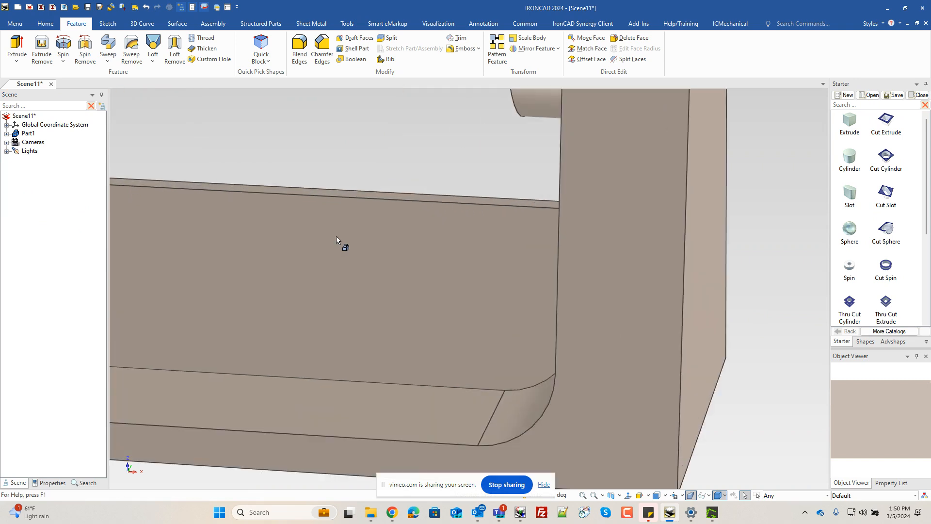
scroll(336, 237, "down", 3)
left_click(306, 60)
left_click(6, 190)
left_click(412, 310)
middle_click_drag(412, 310, 407, 427)
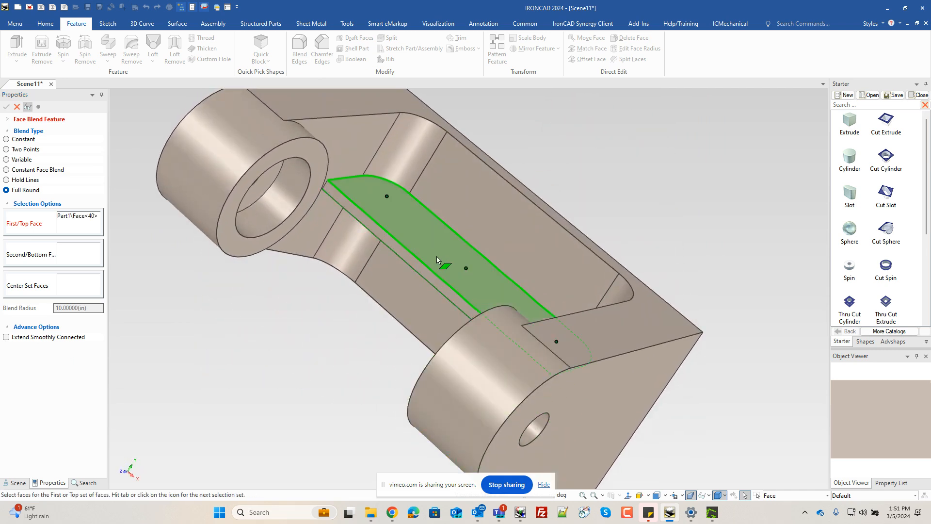
left_click(80, 253)
left_click(461, 258)
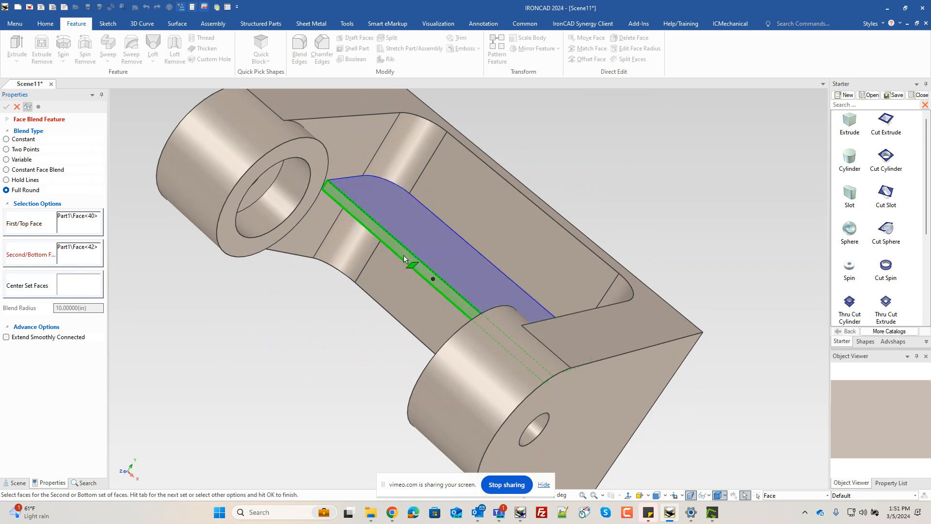
left_click(381, 237)
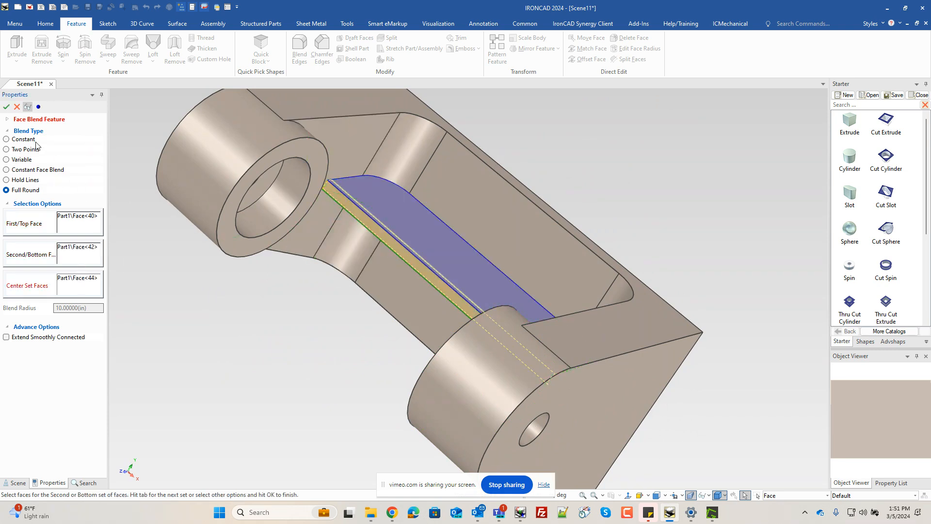
left_click(6, 107)
Step: Place a Cut Cylinder at the centre of the base's underside
middle_click_drag(245, 237, 649, 330)
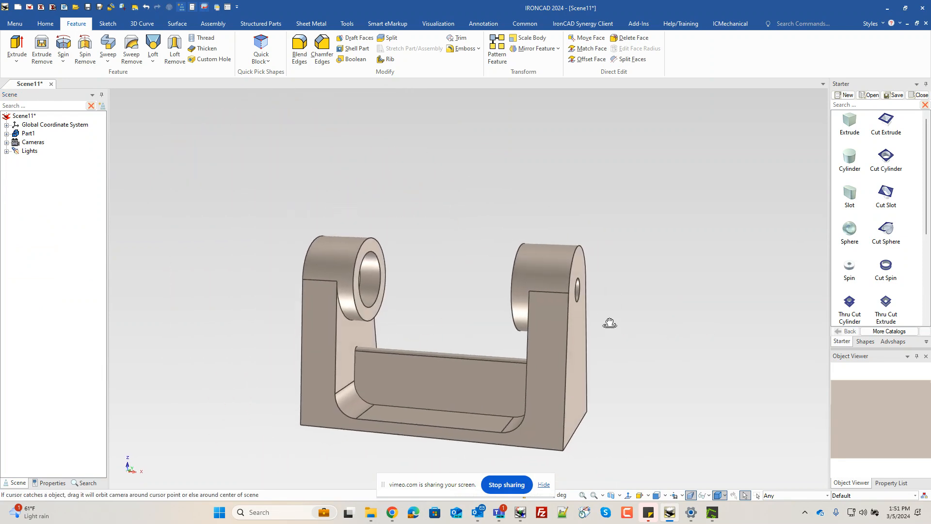
scroll(468, 394, "down", 3)
scroll(469, 390, "up", 3)
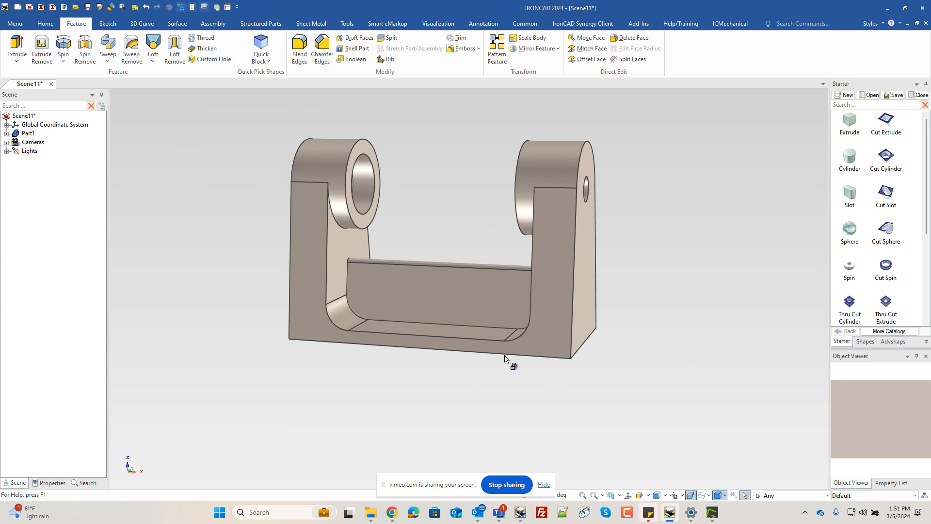
middle_click_drag(367, 320, 649, 301)
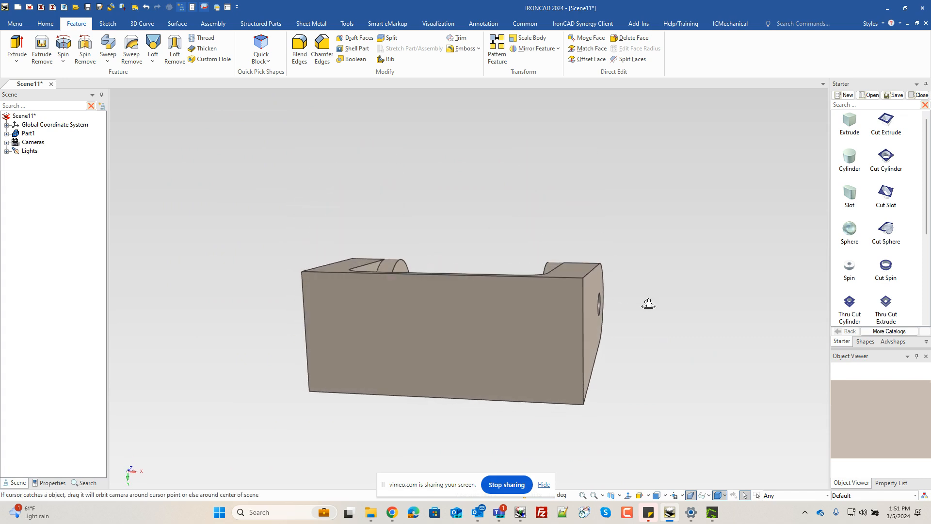
left_click_drag(841, 167, 440, 338)
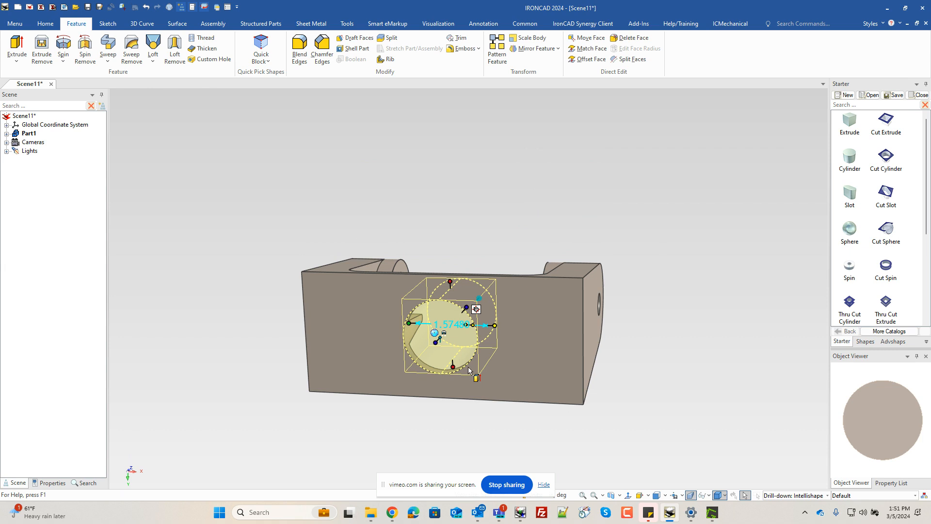
Step: Edit the cut cylinder's cross-section and project a short end edge of the base into it as construction geometry
left_click(469, 370)
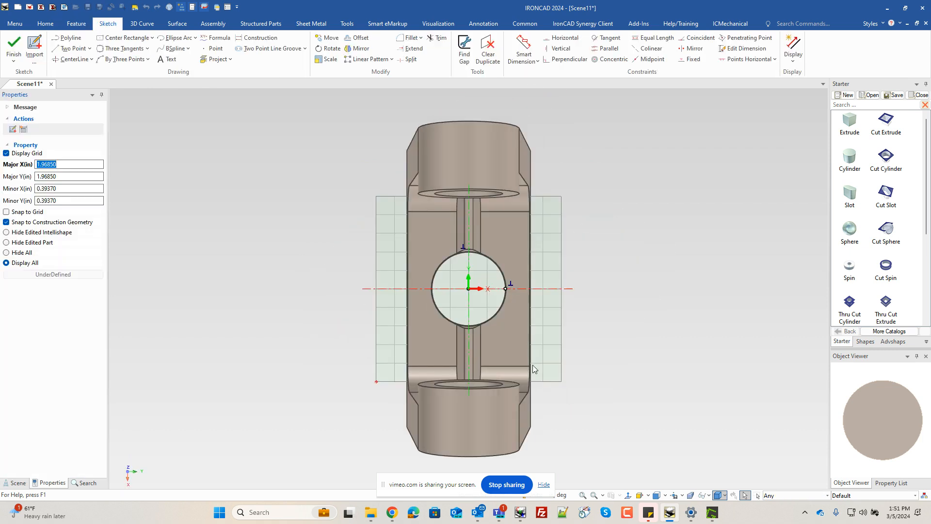
left_click(627, 496)
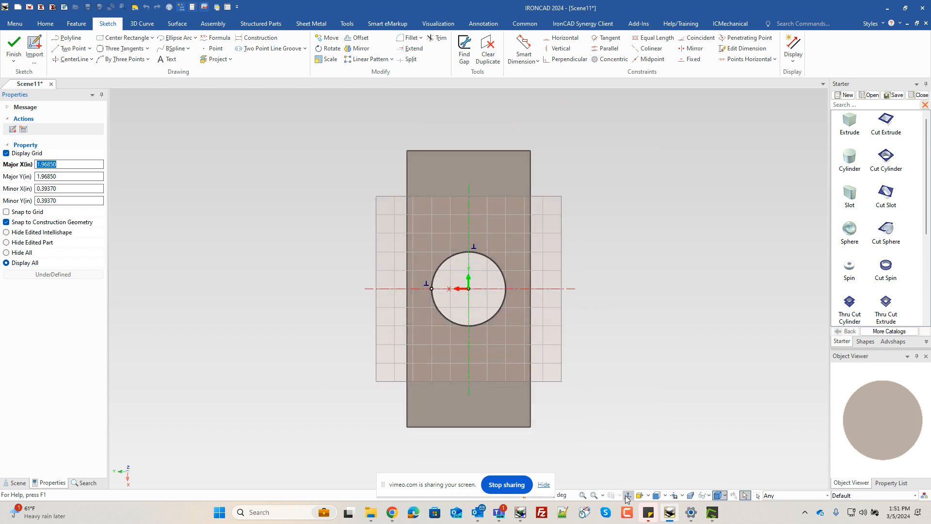
scroll(457, 303, "up", 3)
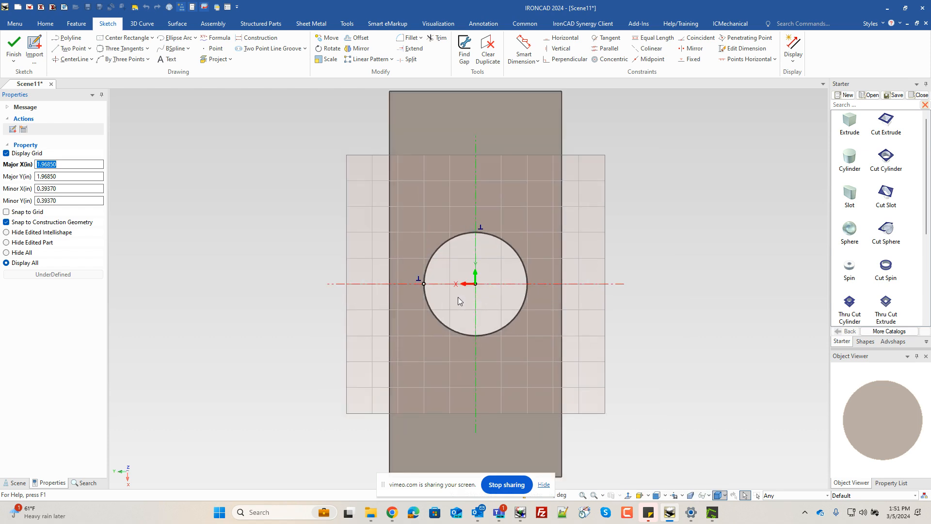
scroll(458, 303, "down", 4)
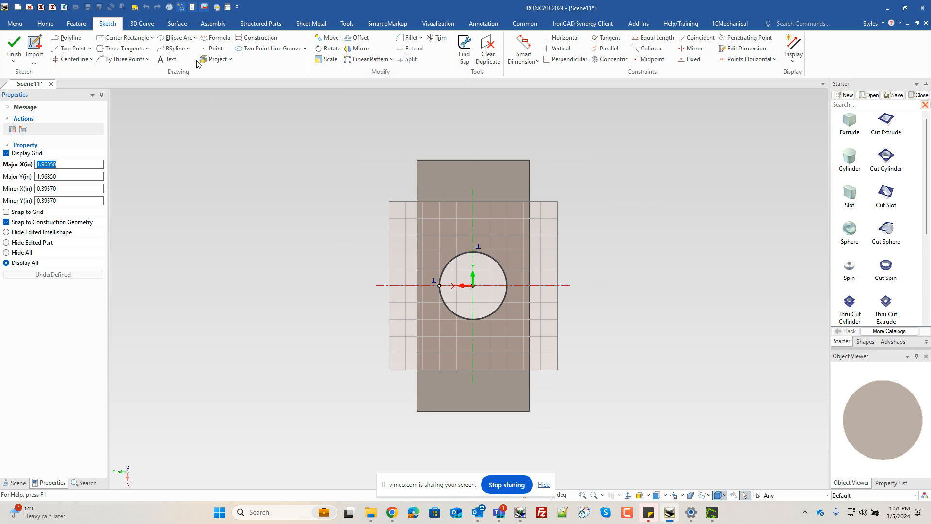
left_click(226, 60)
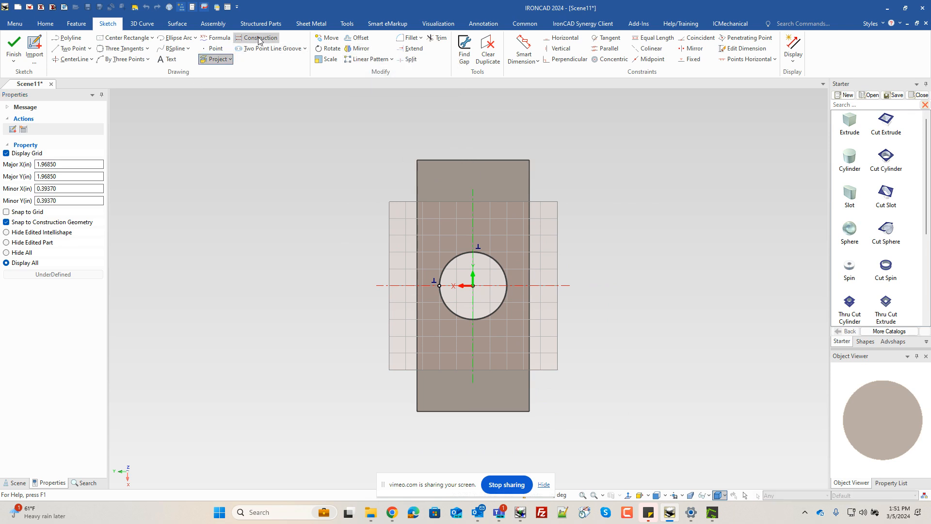
left_click(436, 160)
Step: Offset the projected construction line 0.3125 in towards the centre of the base
left_click(357, 38)
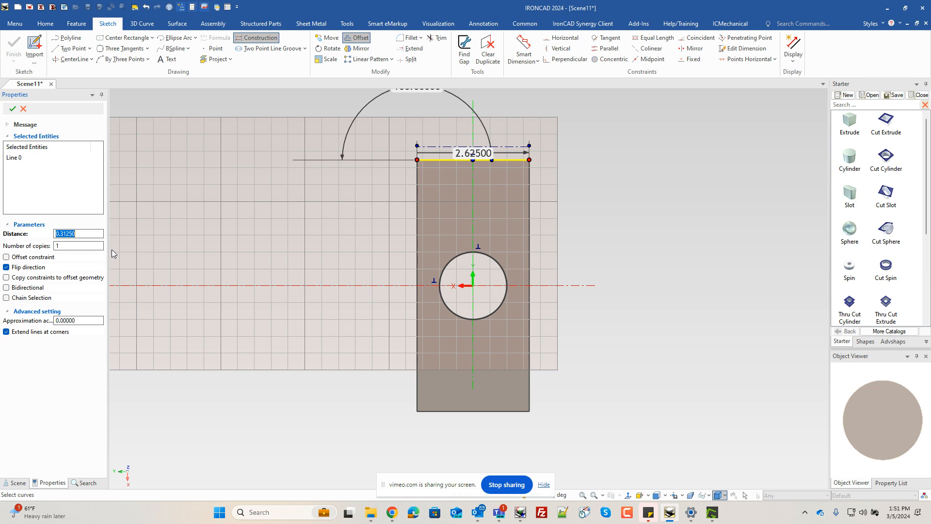
type("5.875-5.25")
key("Tab")
left_click(81, 233)
key("Tab")
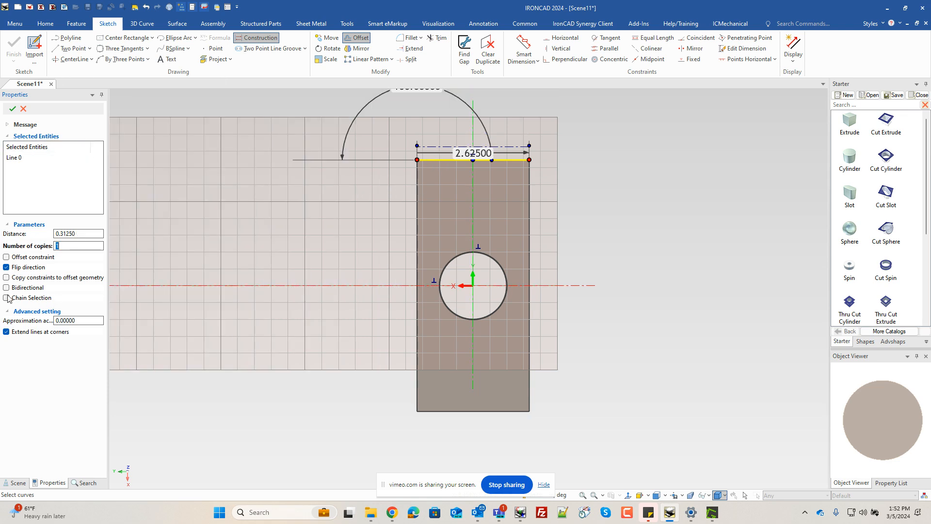
left_click(7, 267)
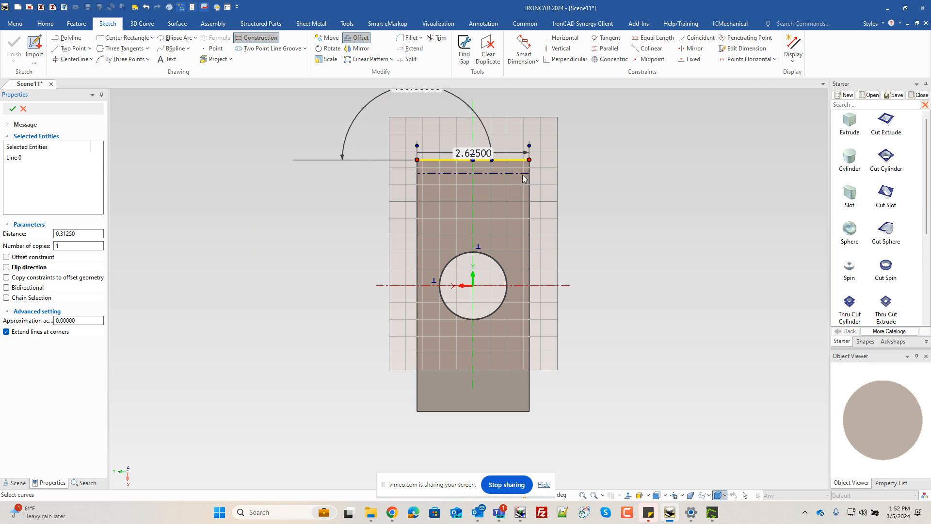
left_click(13, 109)
left_click(249, 210)
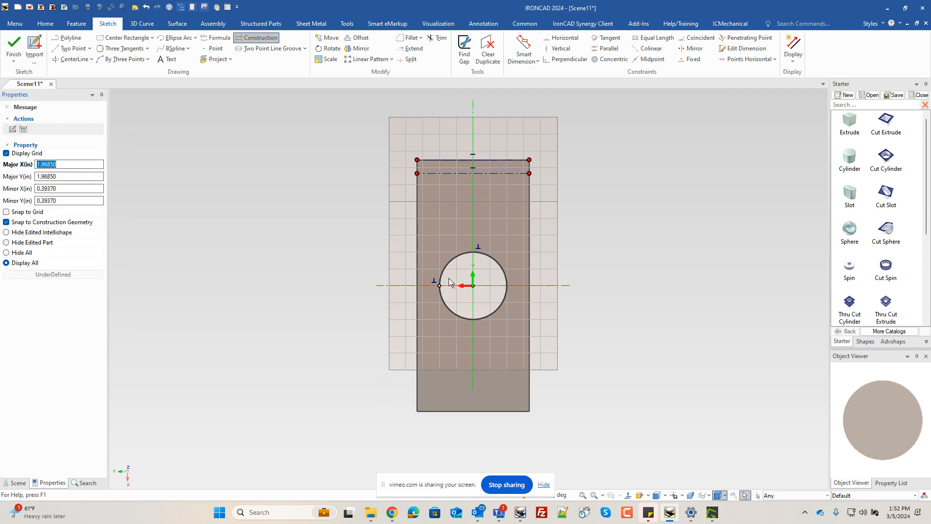
Step: Enlarge the cross-section circle through the offset line's endpoint and change the cut cylinder to an outside cut
mouse_move(440, 285)
left_mouse_down()
mouse_move(438, 277)
mouse_move(345, 278)
mouse_move(416, 173)
left_mouse_up()
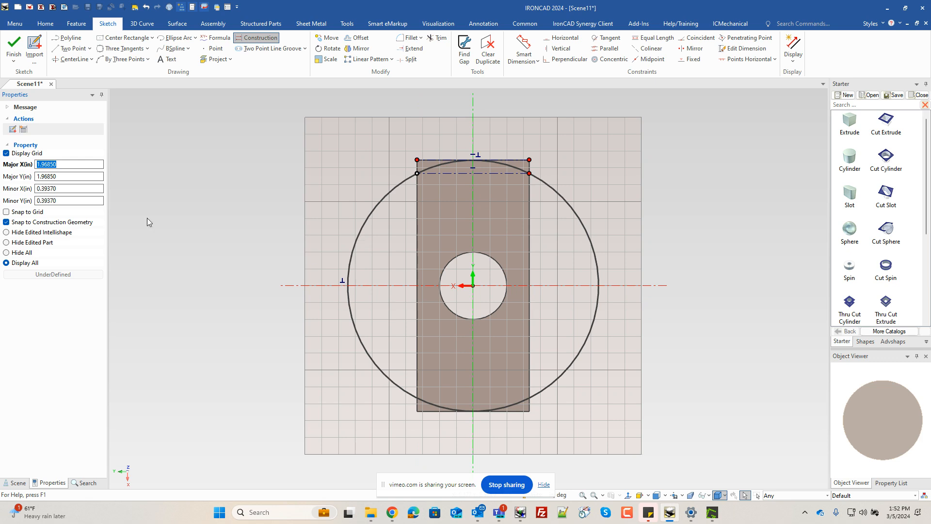
left_click(13, 48)
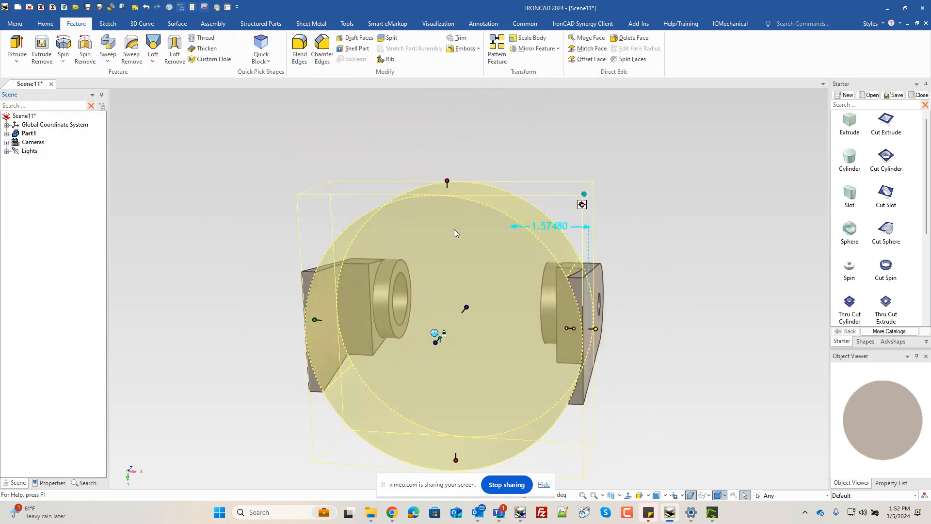
double_click(355, 304)
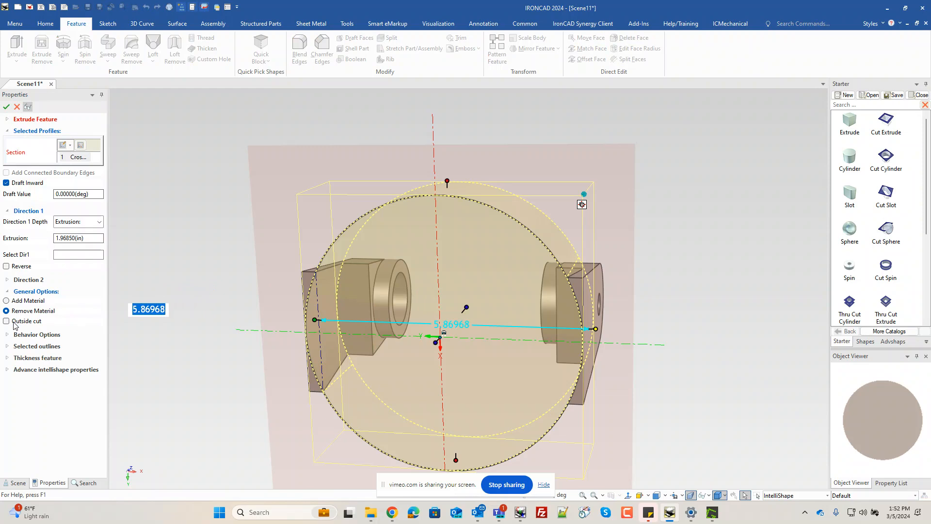
left_click(6, 107)
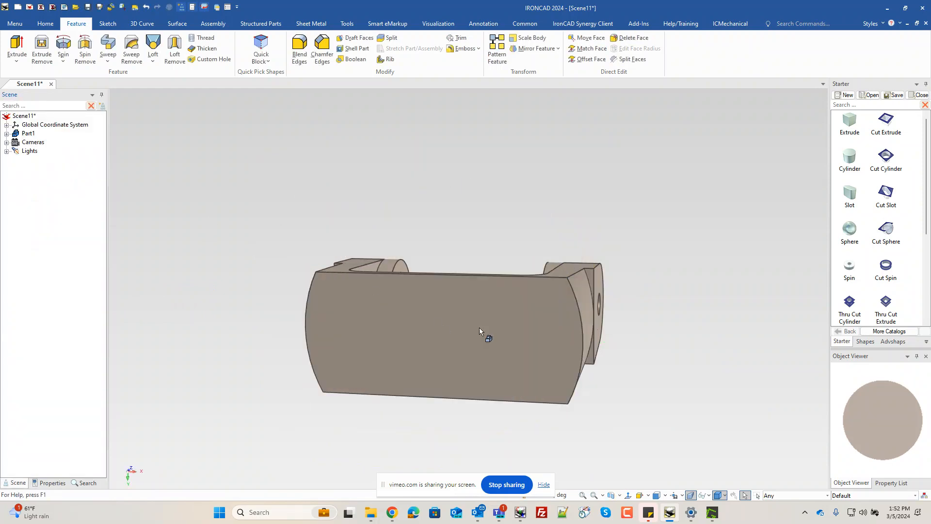
Step: Extend the depth of the outside cut through the full height of both arms
left_click(577, 292)
left_click(493, 305)
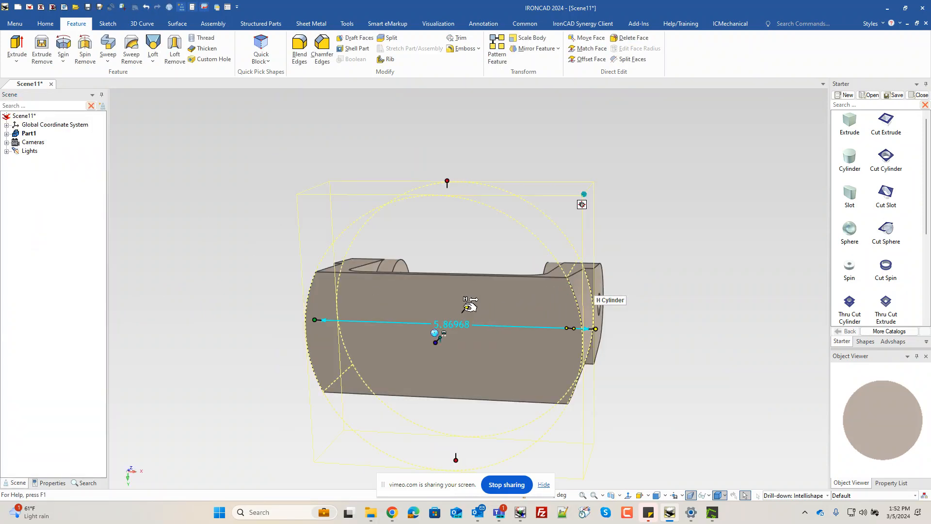
left_click_drag(547, 271, 621, 289)
left_click(607, 346)
scroll(647, 346, "down", 1)
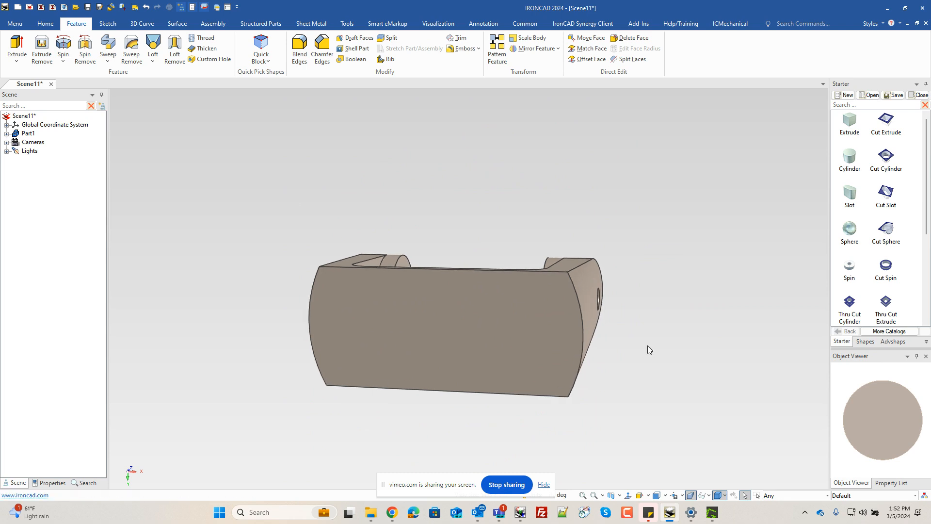
Step: Inspect the rounded ends and measure the length of the base's lower long edge
scroll(463, 301, "up", 5)
middle_click_drag(462, 290, 464, 381)
scroll(465, 335, "down", 5)
middle_click_drag(439, 253, 453, 383)
middle_click_drag(661, 322, 611, 235)
scroll(441, 294, "up", 5)
middle_click_drag(443, 295, 487, 322)
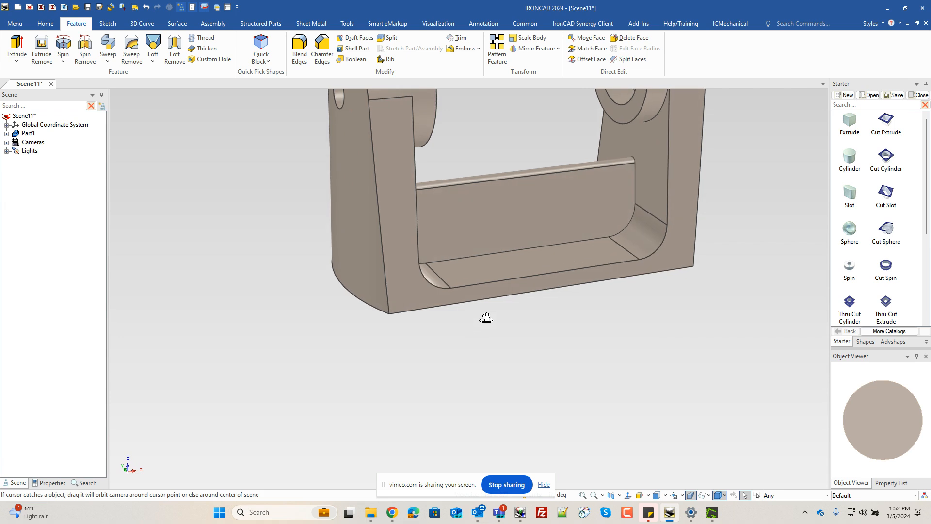
left_click(483, 304)
left_click(482, 304)
left_click(482, 304)
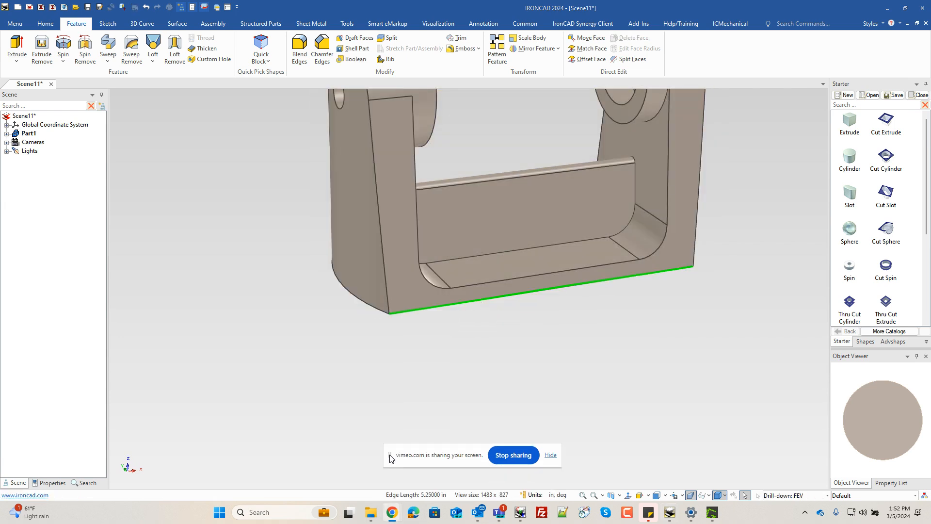
Step: Set the part's mass density to 7800 in its properties
scroll(525, 328, "down", 3)
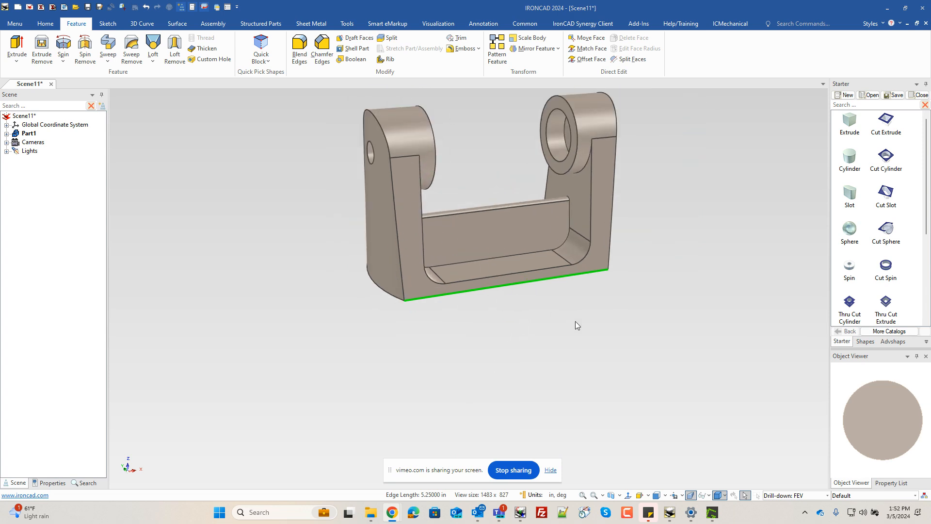
left_click(508, 267)
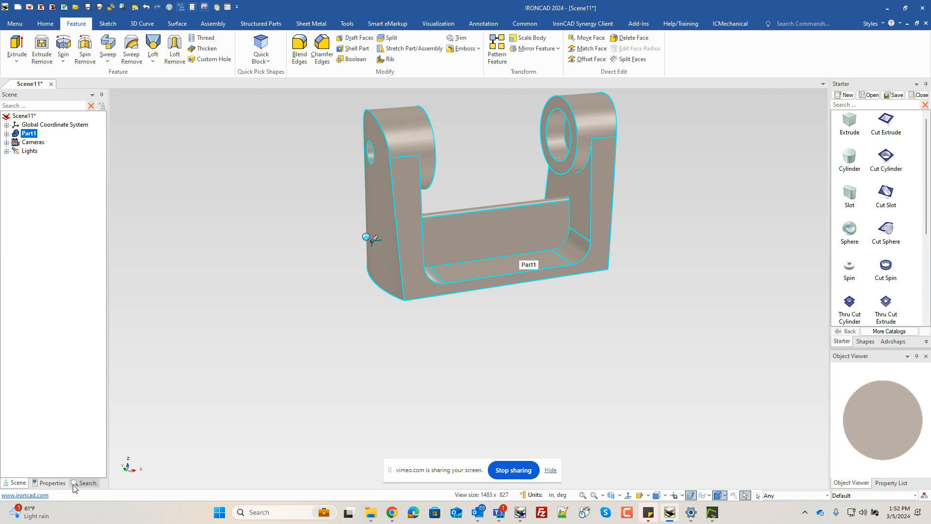
left_click(49, 482)
left_click_drag(66, 344, 52, 349)
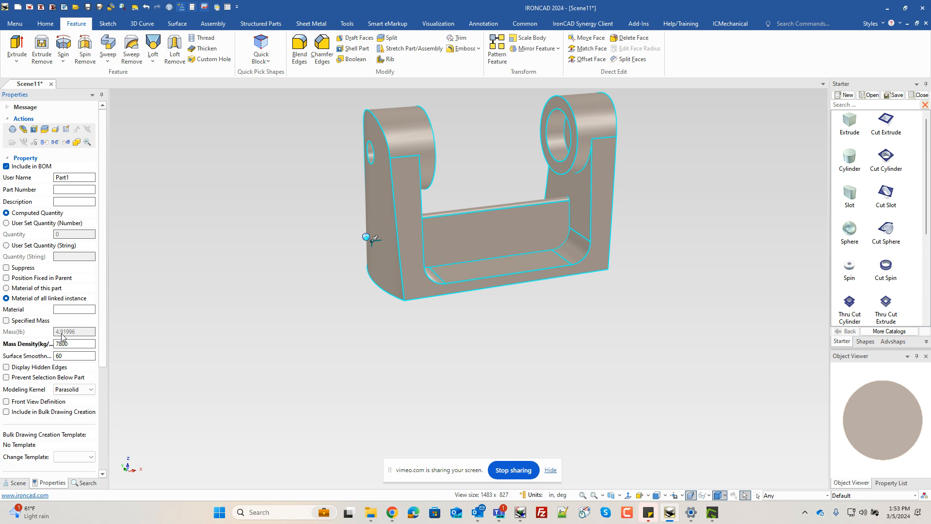
Step: Review the finished part and check its mass in pounds in its properties
left_click(566, 350)
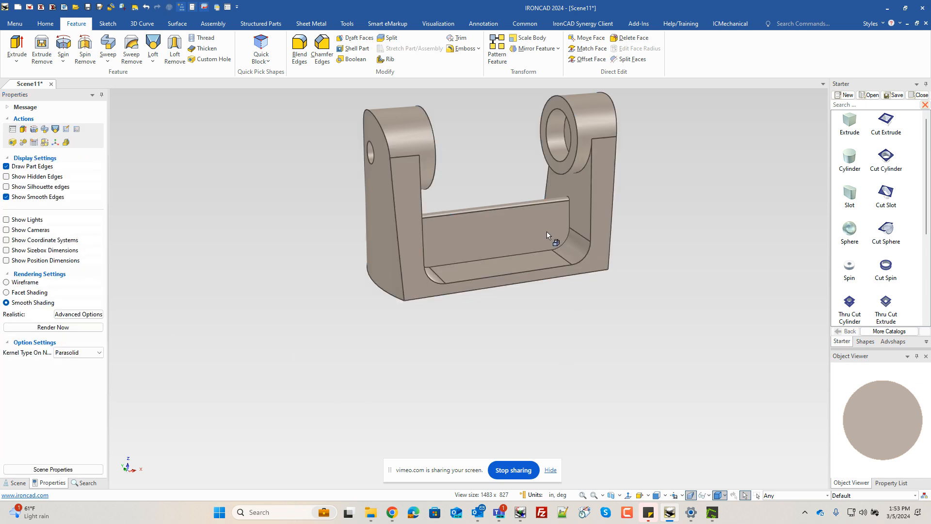
scroll(530, 211, "down", 3)
scroll(492, 287, "up", 3)
left_click(453, 282)
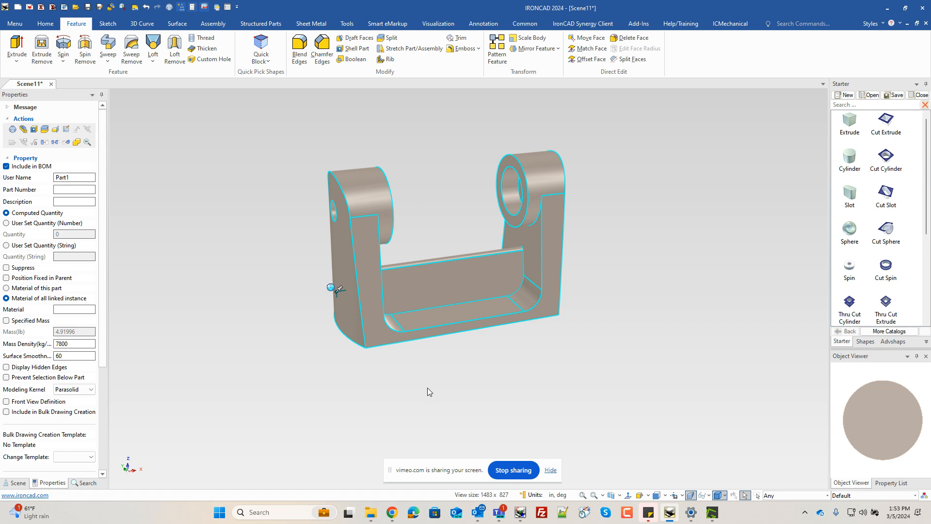
mouse_move(438, 331)
left_mouse_down()
mouse_move(442, 348)
mouse_move(446, 317)
left_mouse_up()
scroll(446, 317, "up", 1)
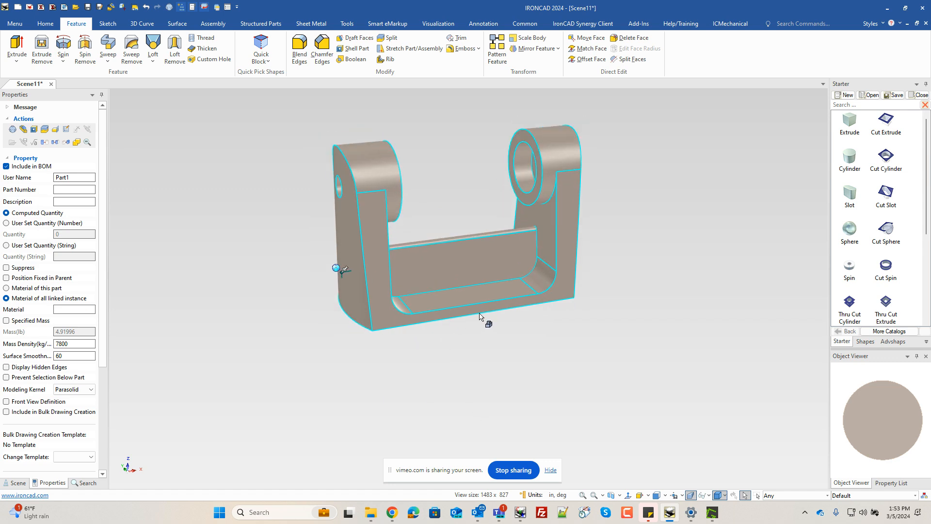